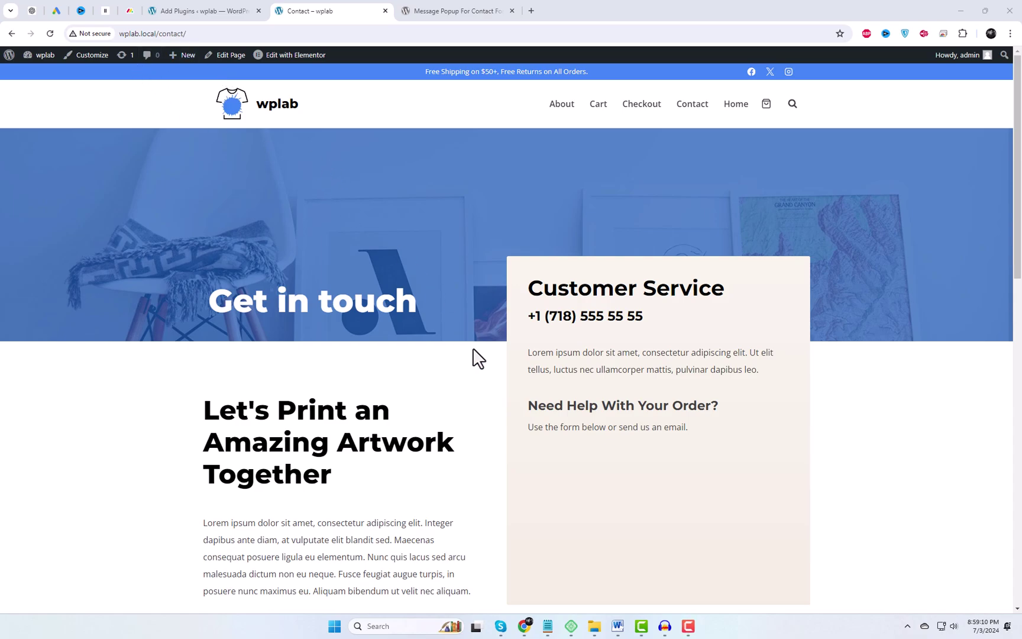
Go to Installed Plugins and open Contact Form 7's Settings to list its forms
click(193, 10)
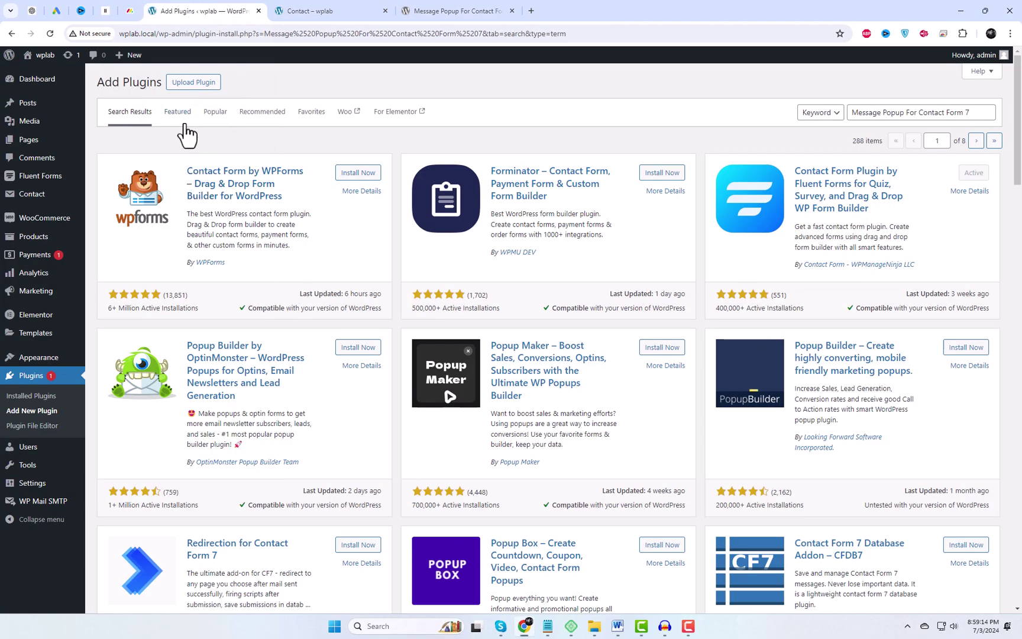
click(42, 403)
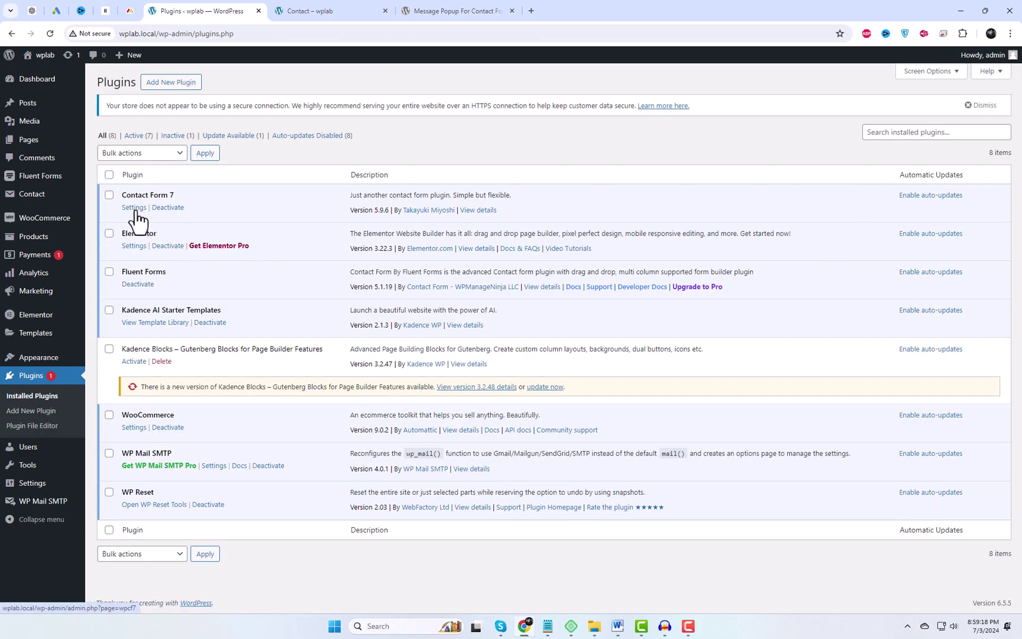
click(135, 208)
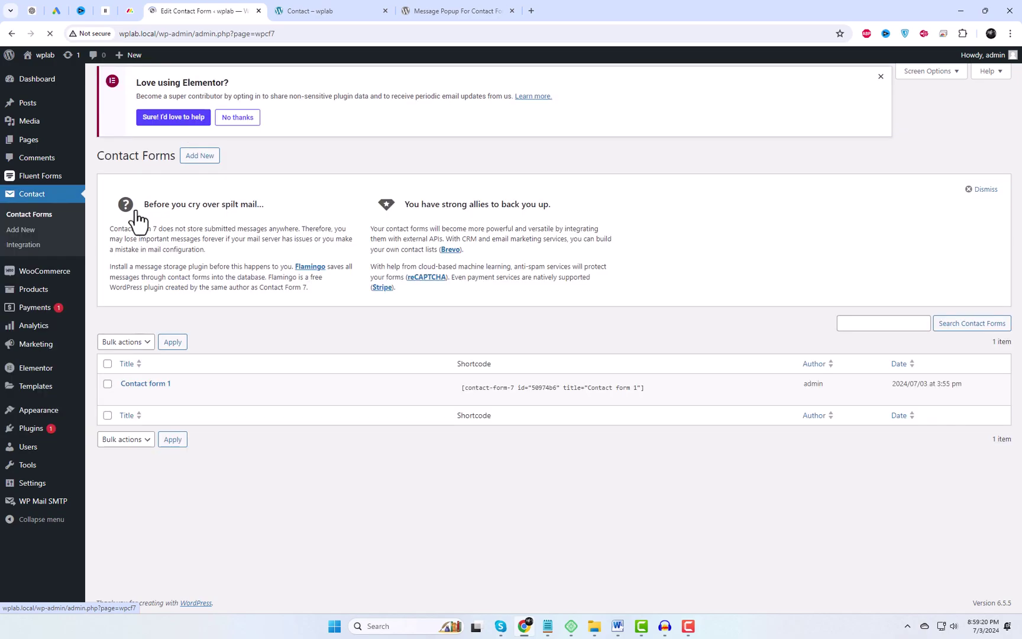
Add a new contact form titled 'Contact Form Popup' and save it
click(200, 82)
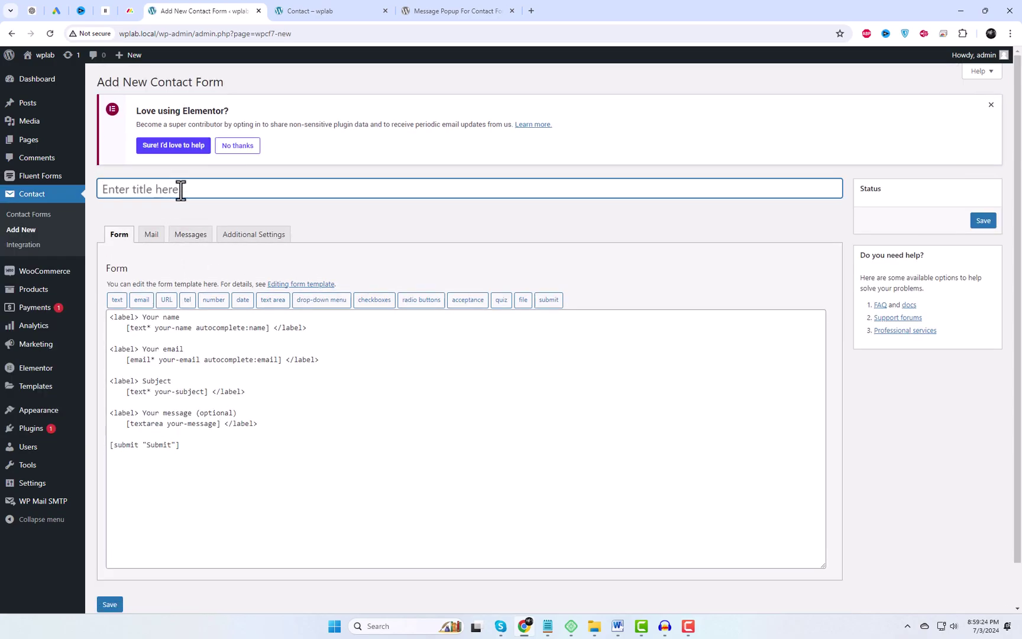
text(Contact Form Popup)
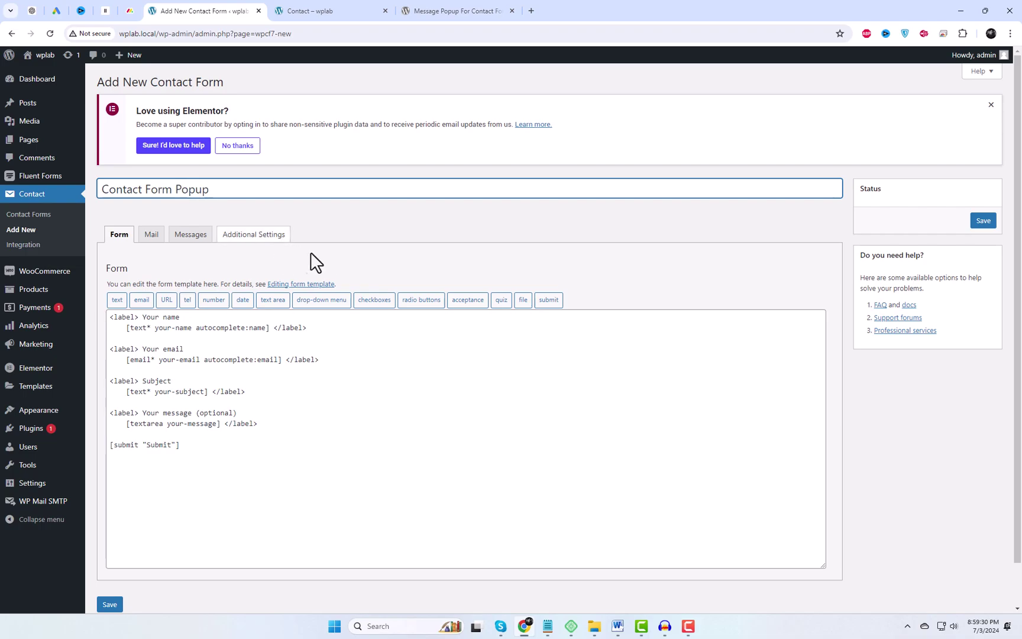
click(411, 232)
click(977, 227)
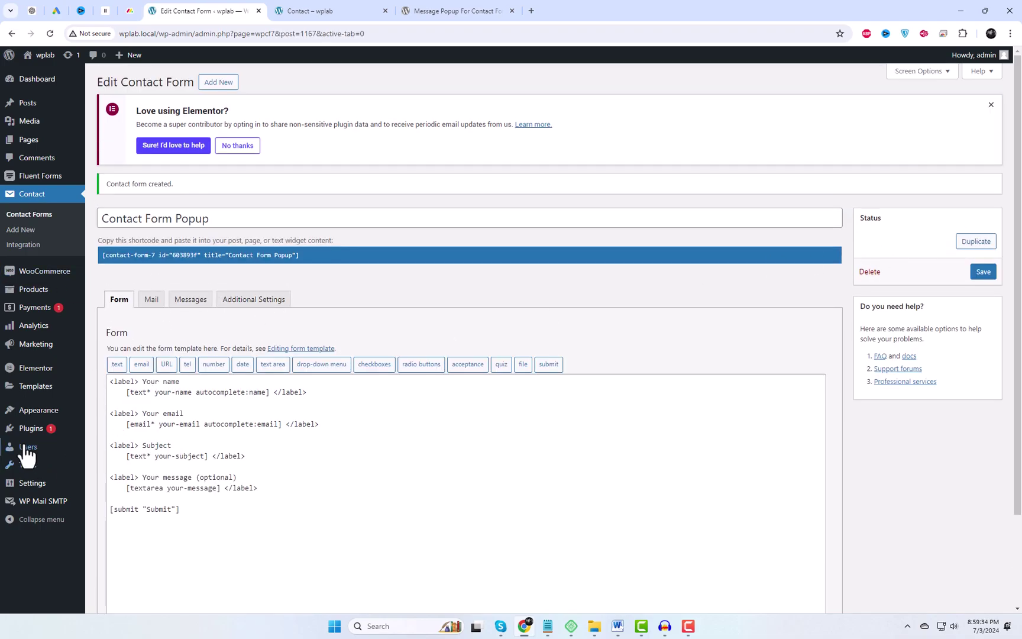
Copy the plugin name 'Message Popup For Contact Form 7' from its plugin page
mouse_move(65, 430)
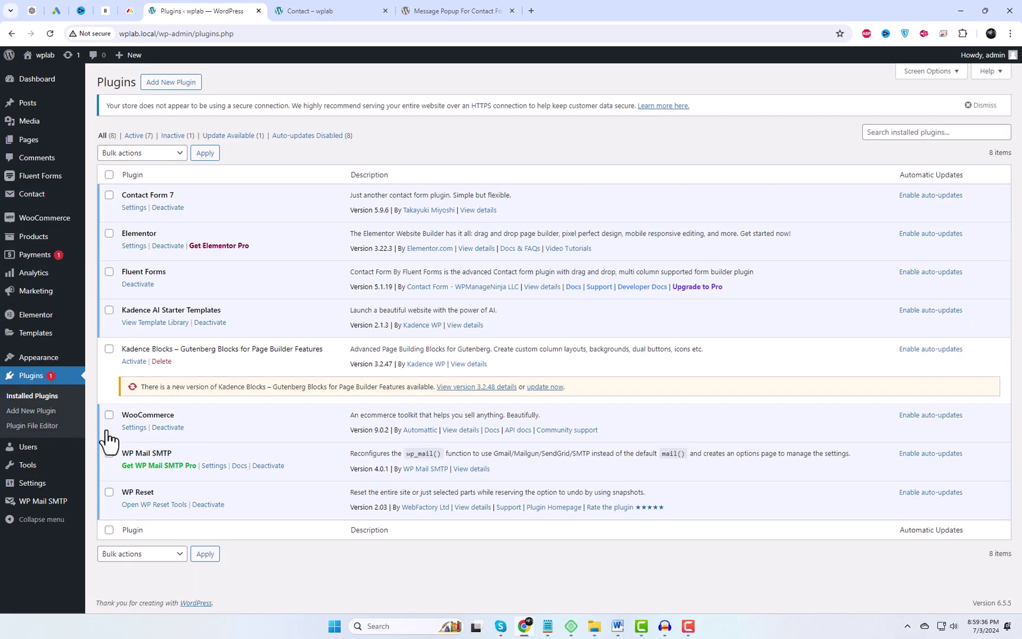
click(435, 9)
click(547, 283)
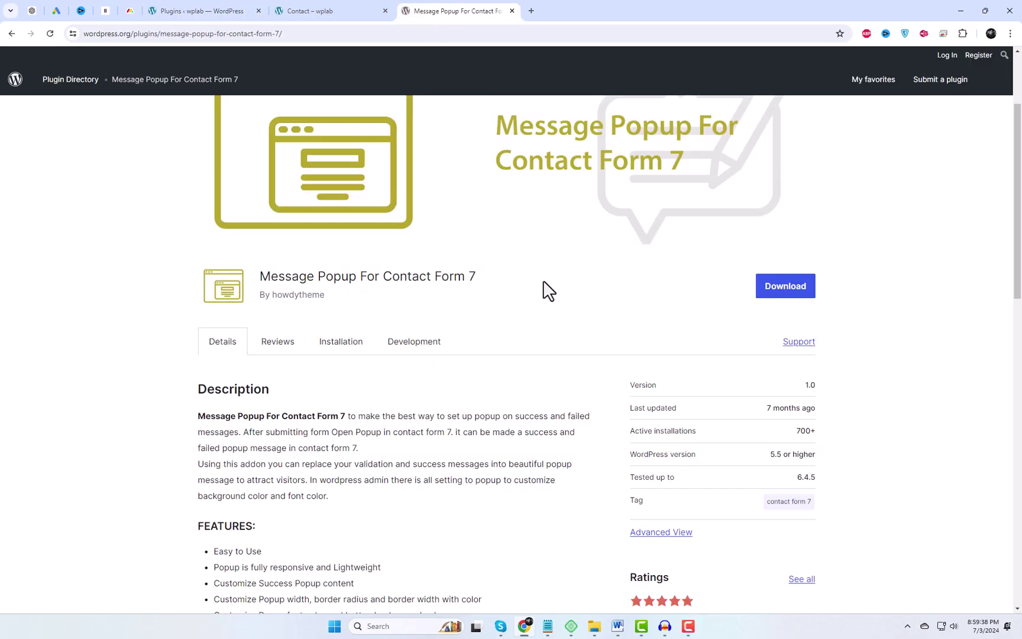
drag(260, 276, 474, 269)
key(ctrl+c)
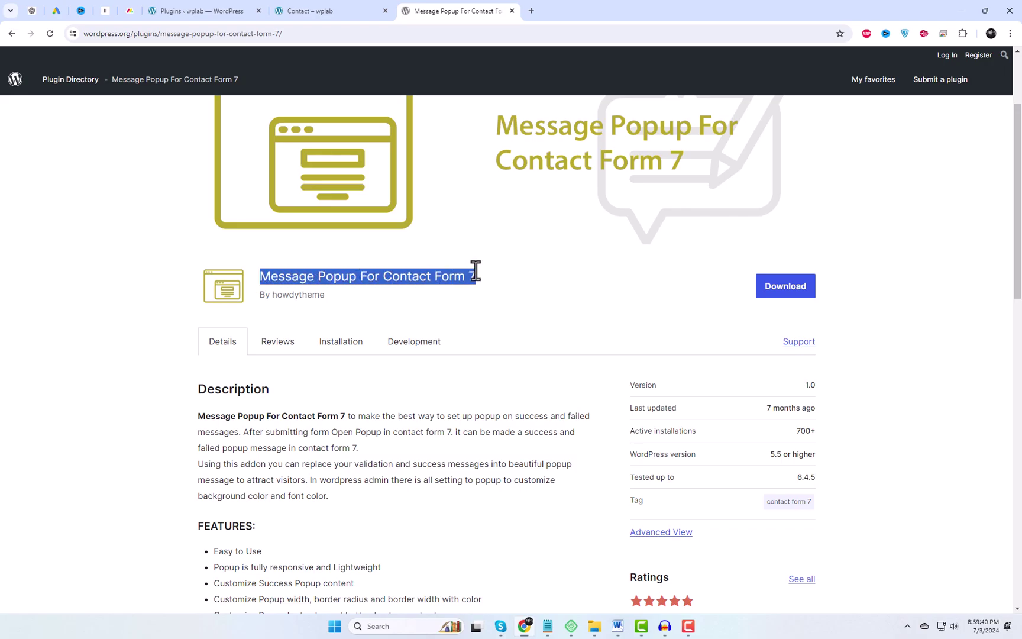
click(571, 277)
click(211, 12)
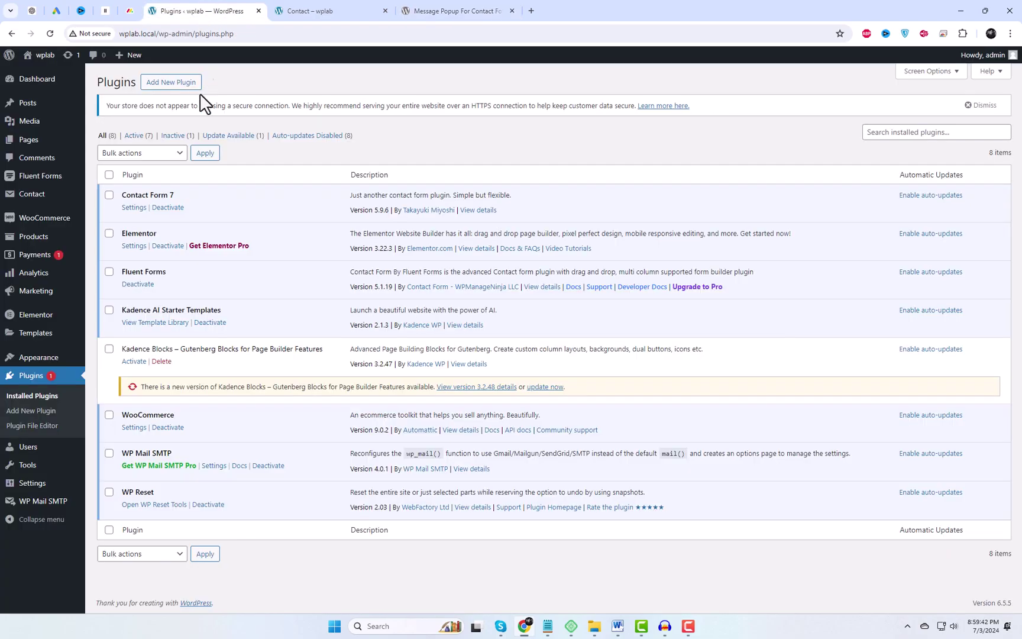
Search Add Plugins for Message Popup For Contact Form 7 and install it
click(172, 83)
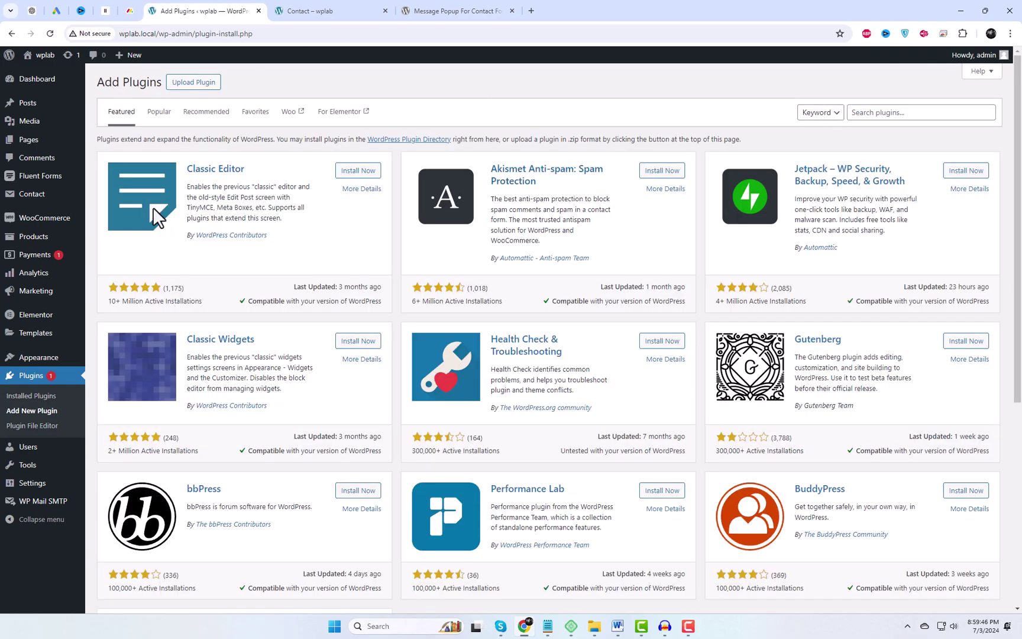
click(886, 110)
key(ctrl+v)
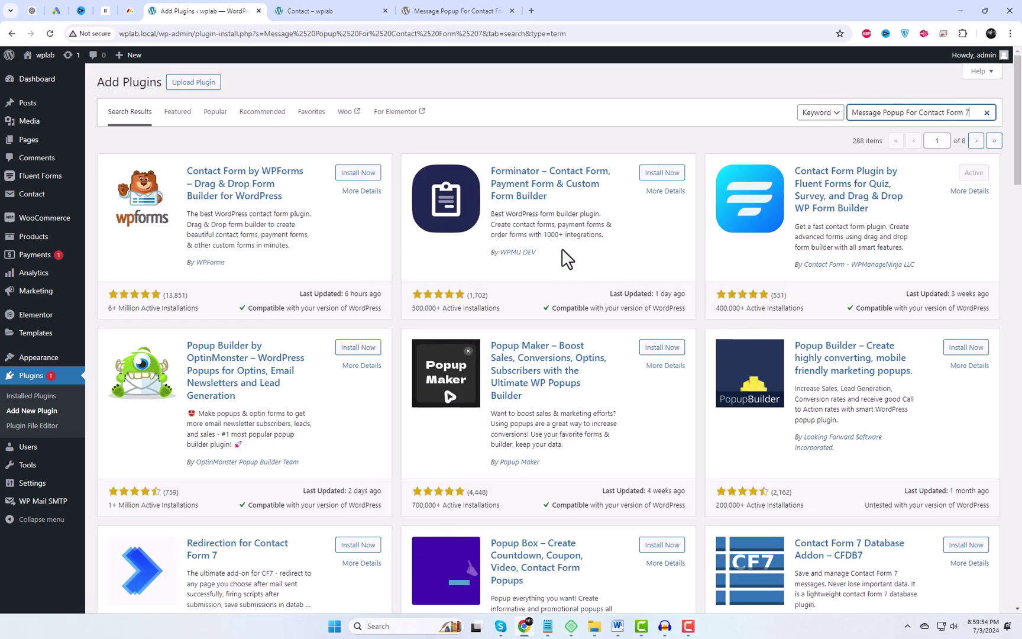
key(ctrl+f)
key(ctrl+v)
key(Return)
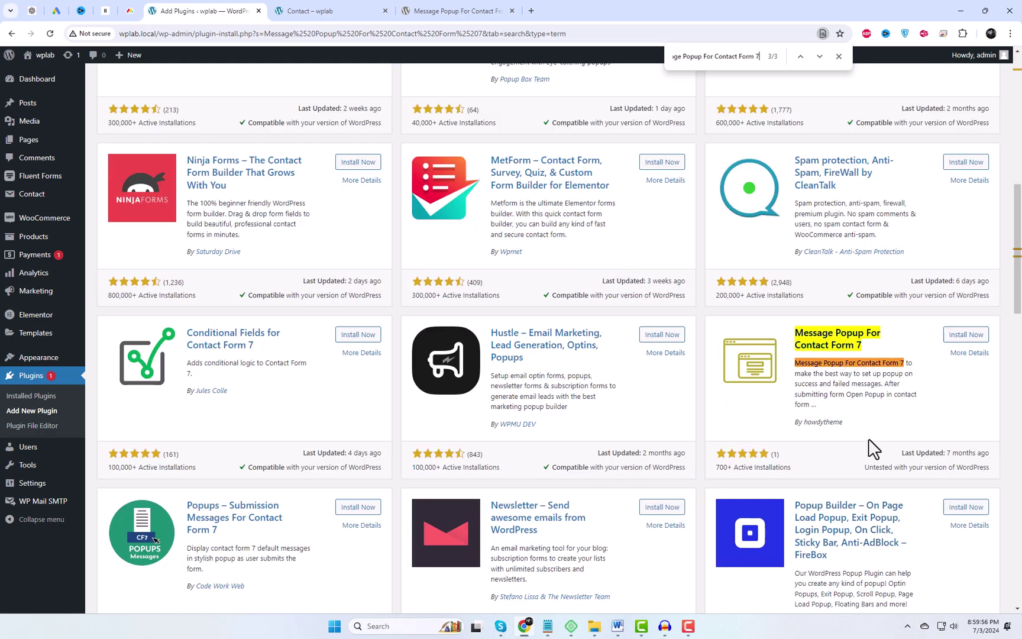
click(839, 56)
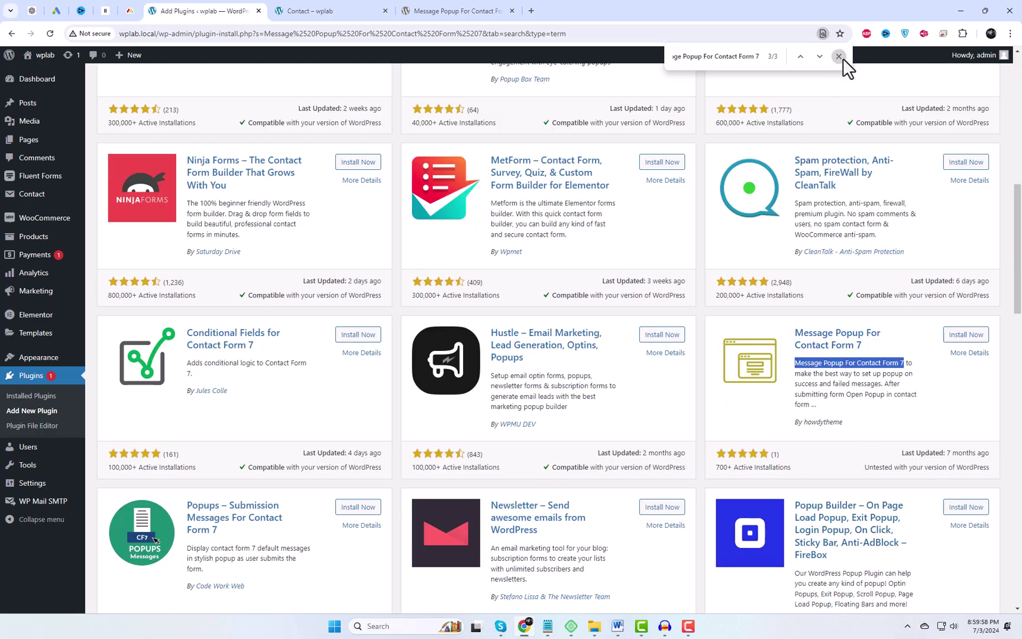
click(964, 336)
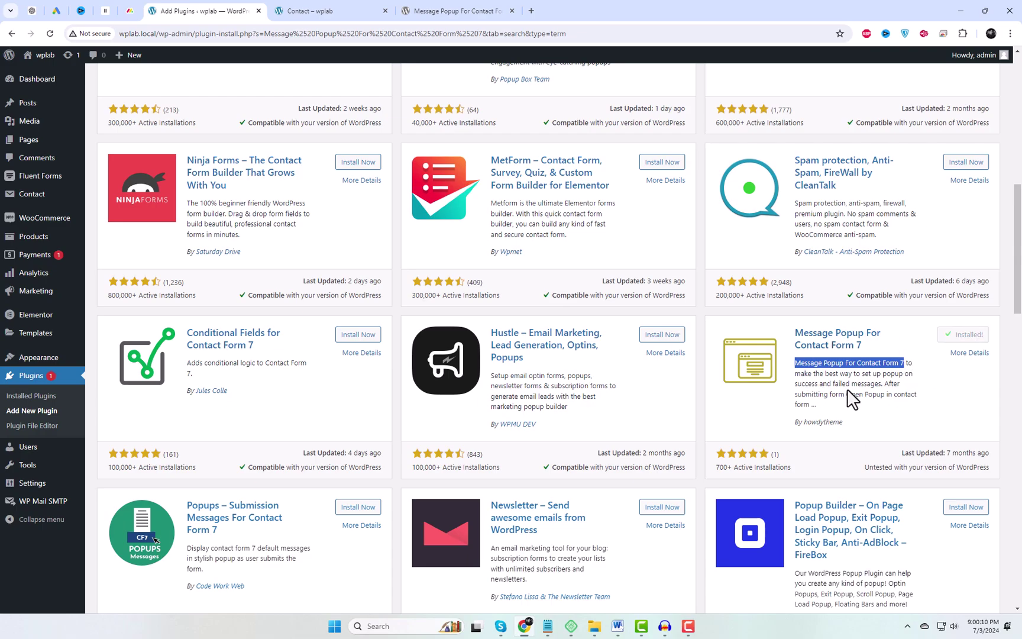
Activate Message Popup For Contact Form 7 and open Contact Form Popup for editing
click(969, 335)
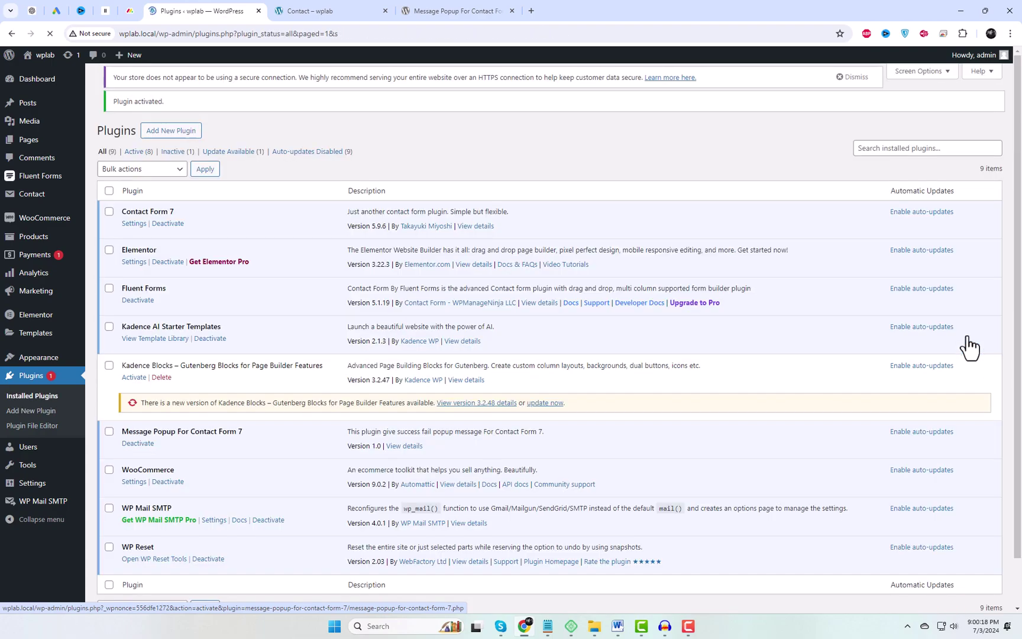
mouse_move(77, 199)
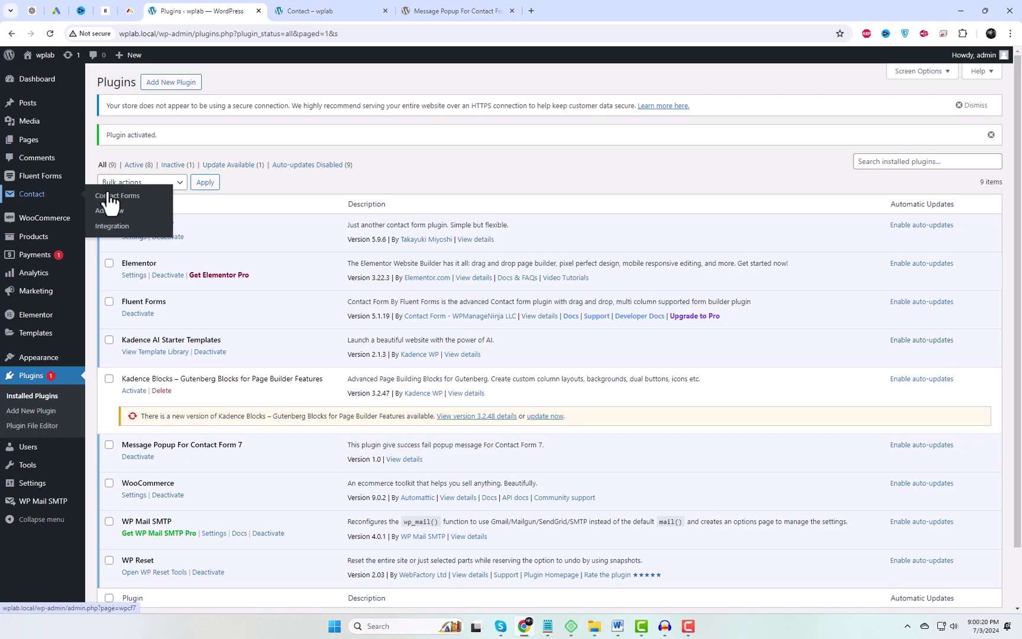
click(125, 199)
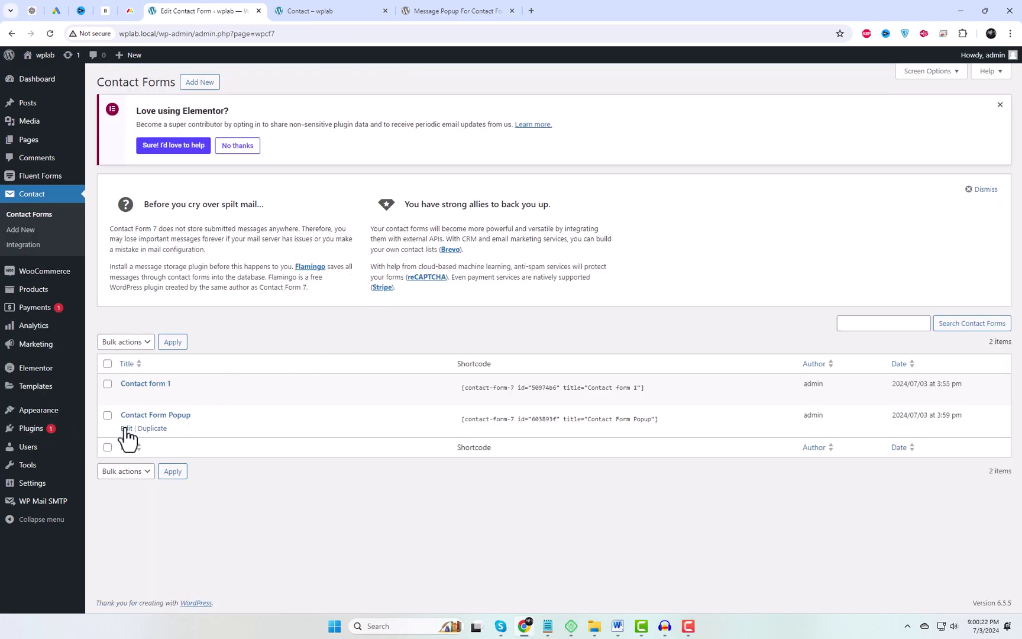
click(125, 427)
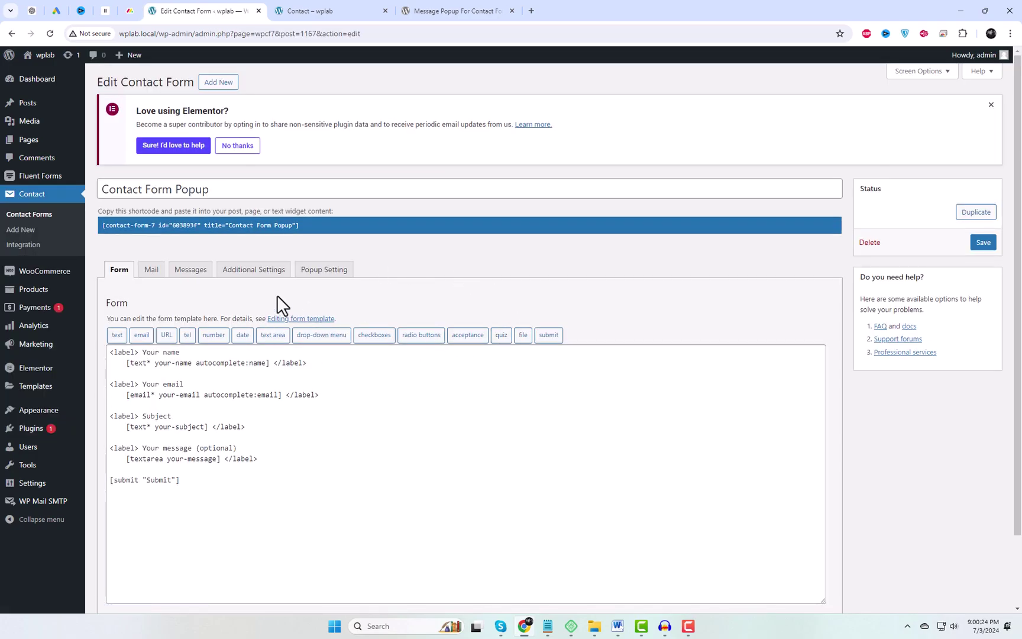
In Popup Setting, set success message 'Great', width 600px and border radius 3px
click(331, 279)
scroll(405, 292, down, 1)
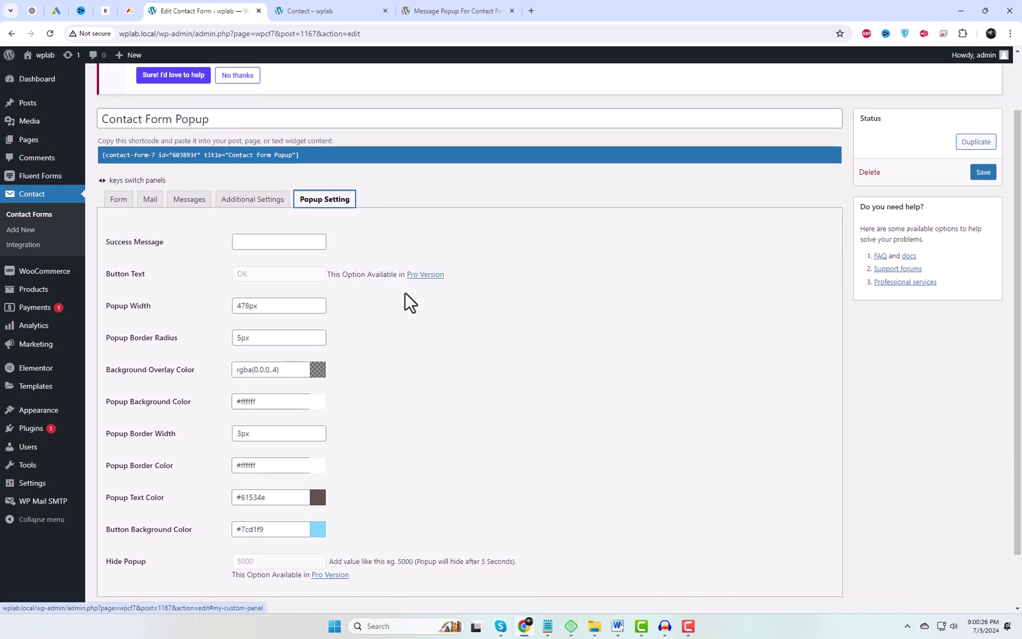
click(261, 241)
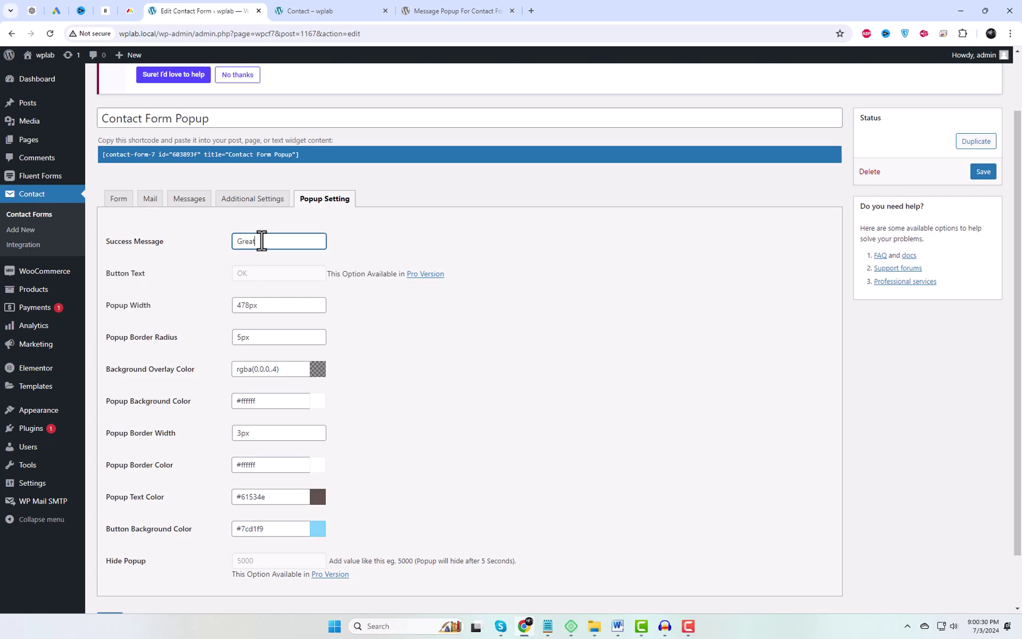
drag(262, 241, 173, 244)
click(191, 278)
drag(247, 305, 234, 307)
click(462, 375)
drag(240, 337, 231, 342)
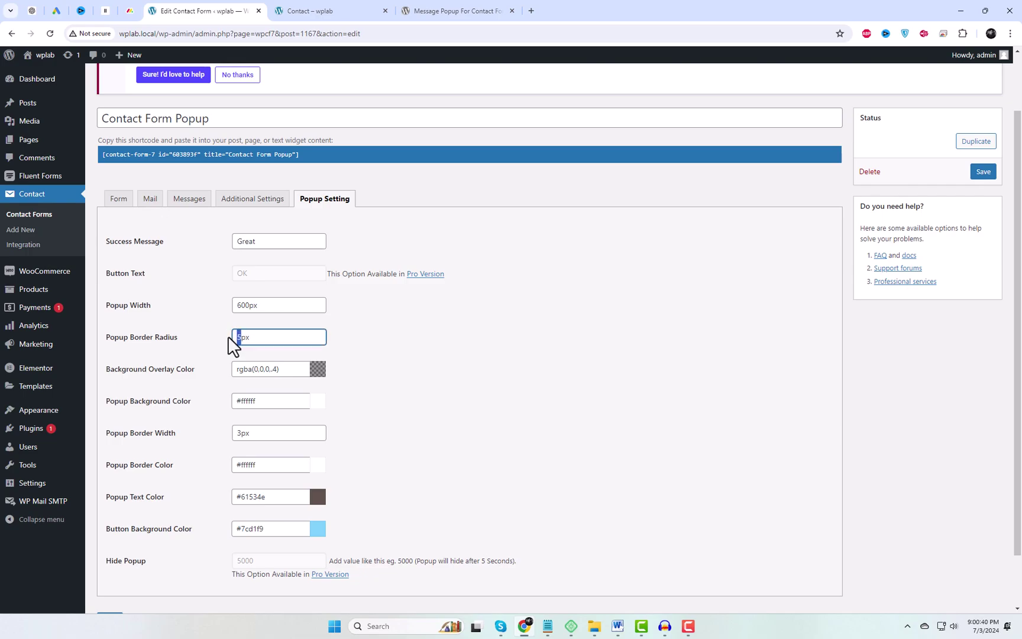
text(3)
click(427, 416)
Save the popup settings and copy the form's shortcode
scroll(427, 432, down, 1)
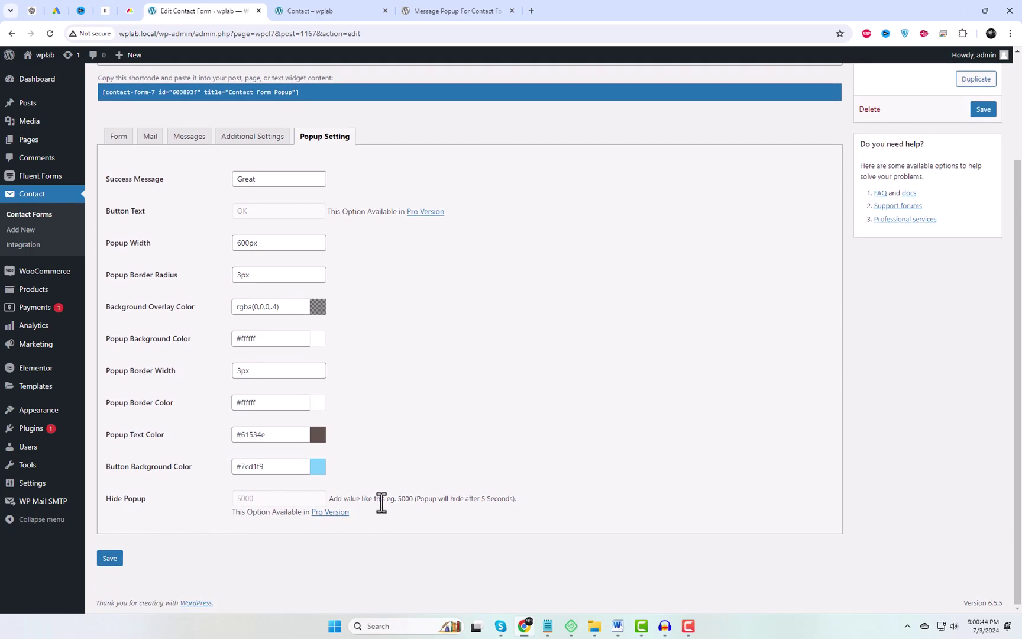
scroll(591, 420, up, 2)
click(982, 243)
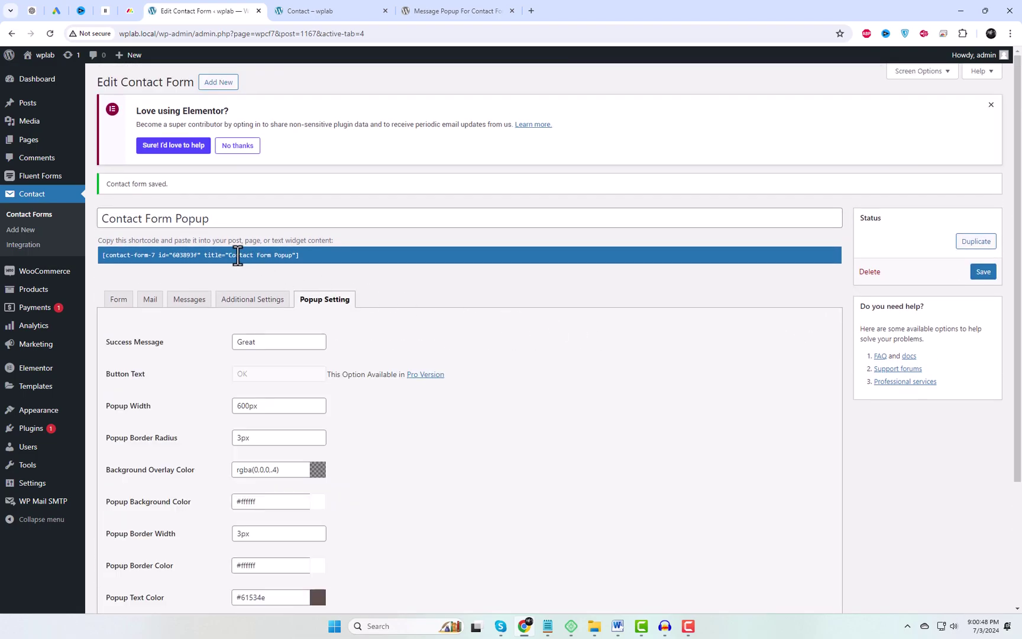
click(237, 256)
key(ctrl+c)
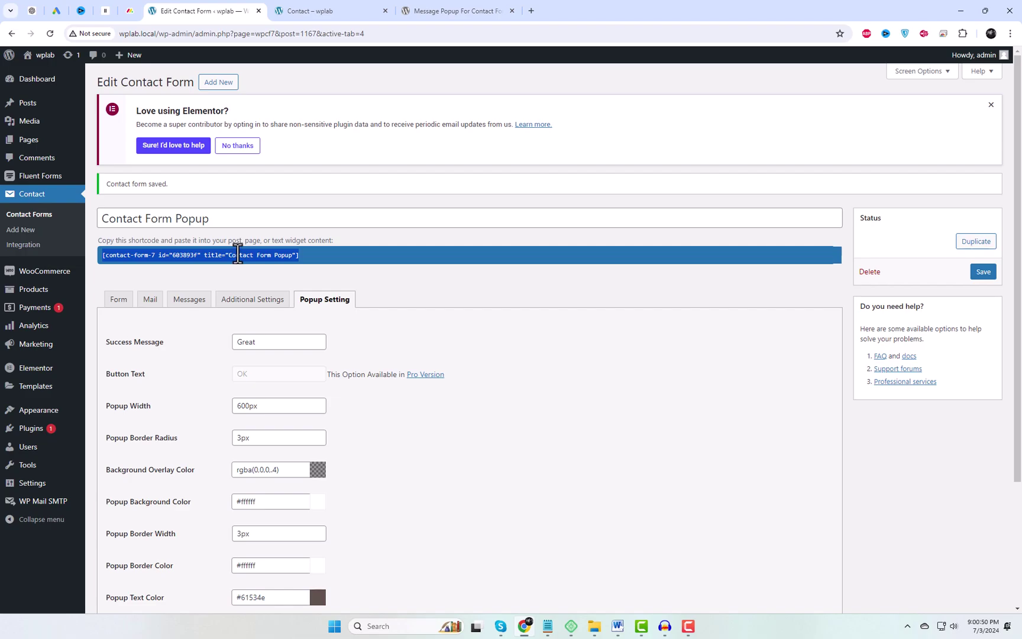
click(307, 10)
Delete the Fluent Forms signup widget from the Contact page in Elementor
mouse_move(292, 68)
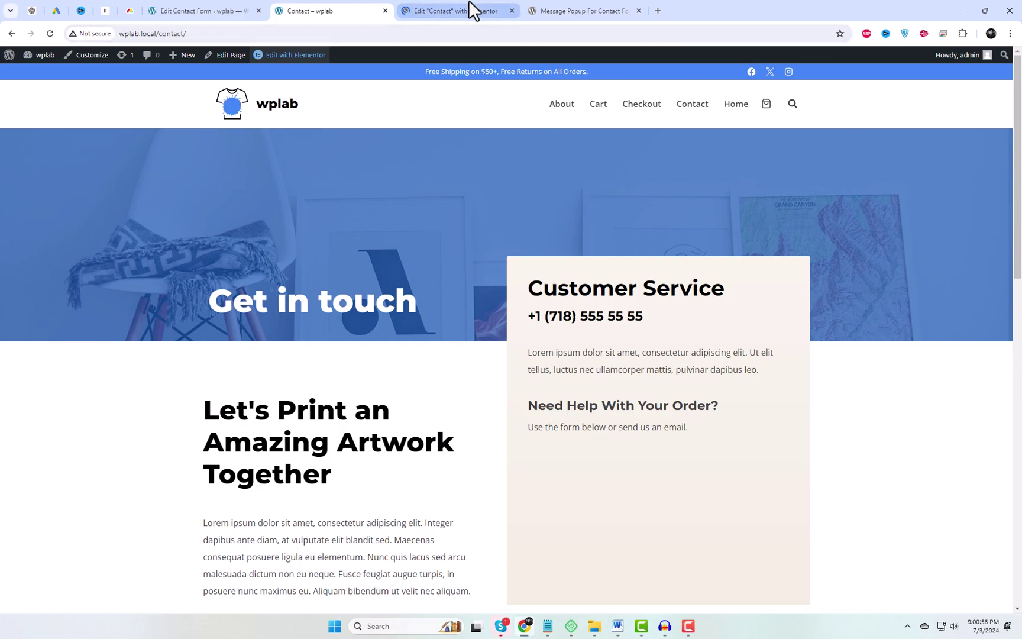
mouse_move(472, 10)
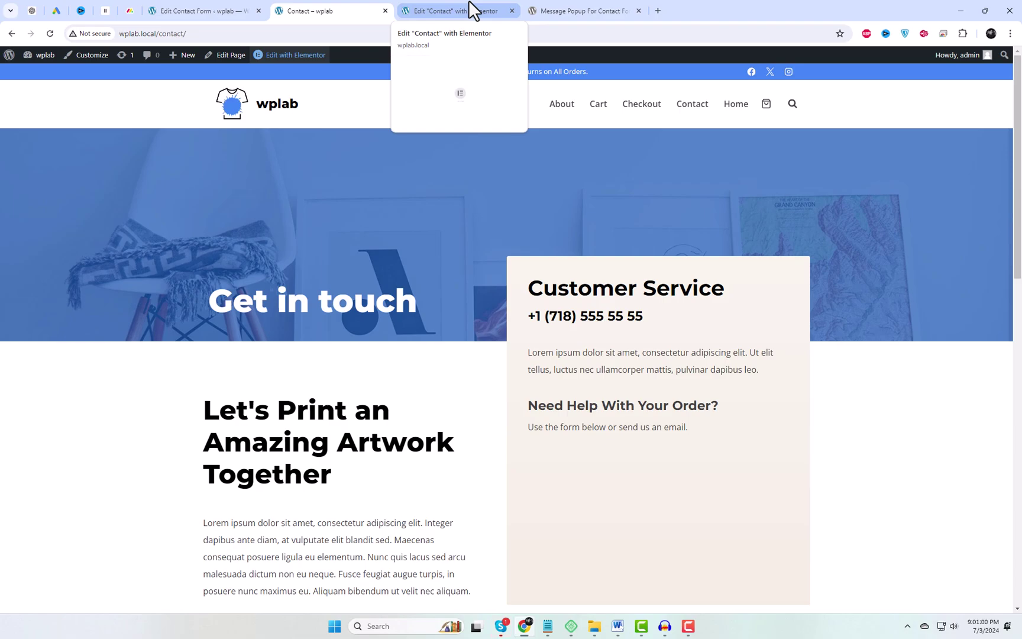
click(472, 10)
scroll(786, 426, down, 1)
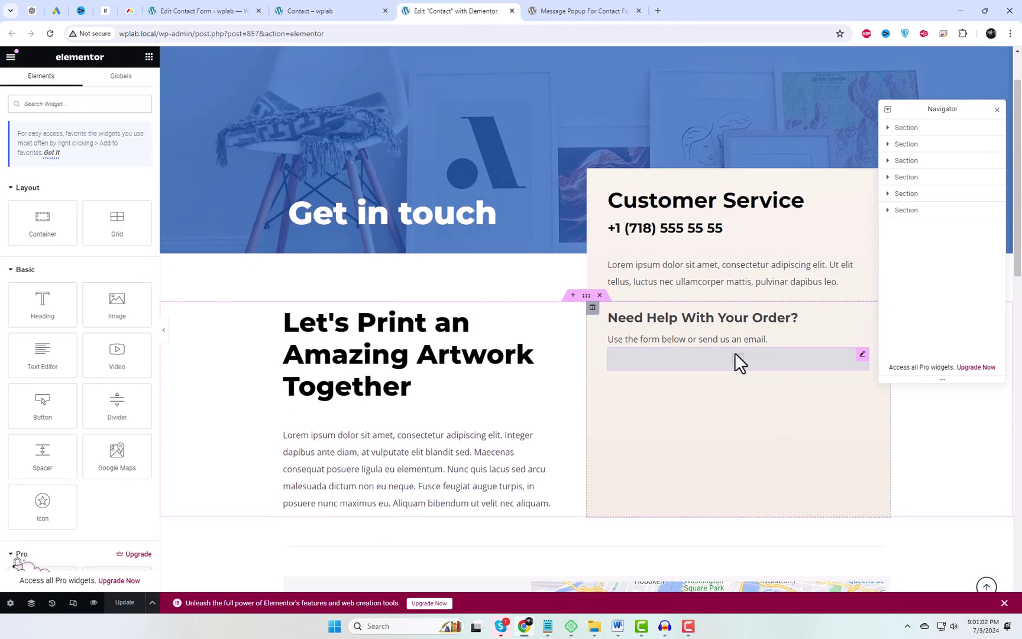
click(735, 353)
right_click(735, 352)
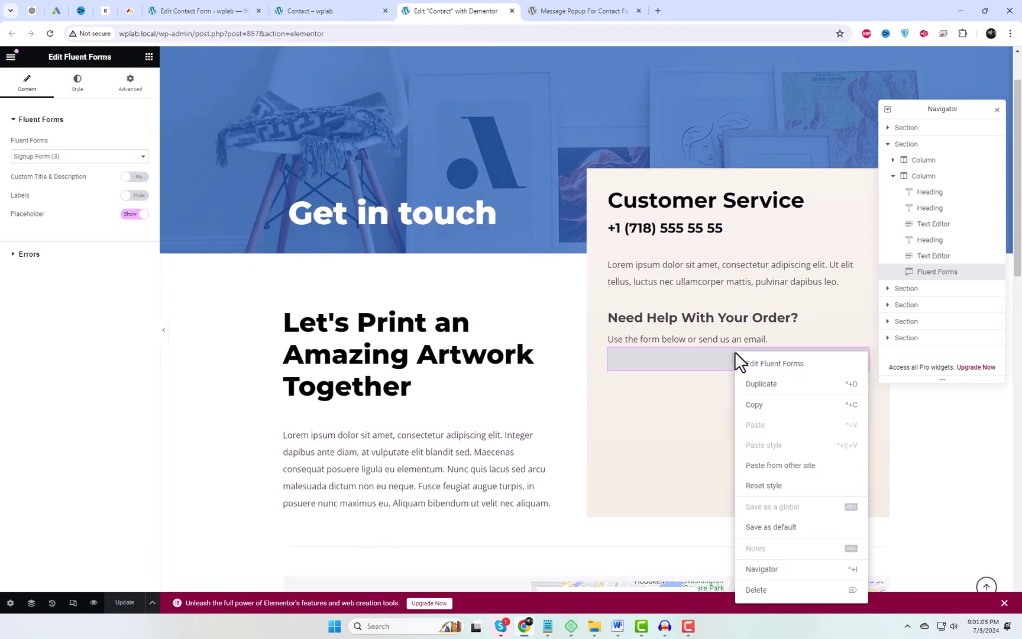
click(769, 592)
Add an HTML widget holding the Contact Form Popup shortcode, then update and preview
text(h)
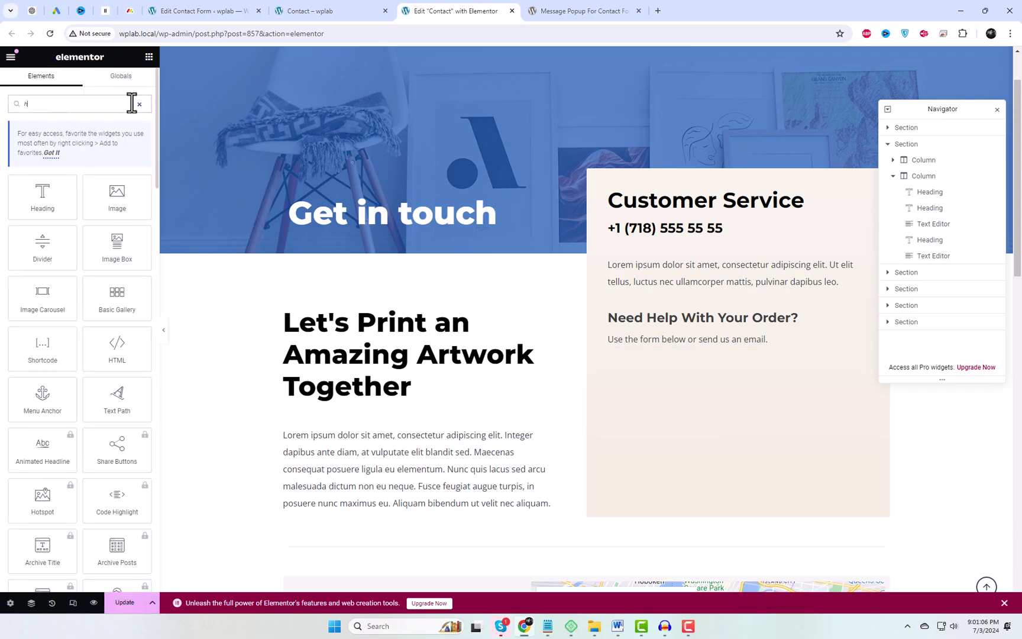
text(tml)
drag(42, 197, 722, 341)
click(104, 178)
key(ctrl+v)
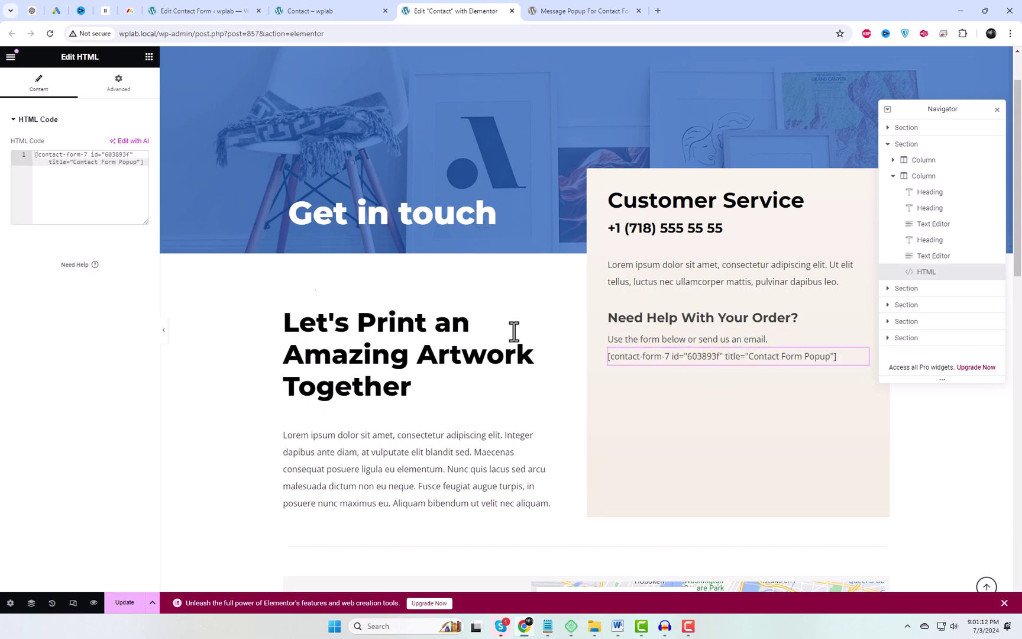
click(131, 606)
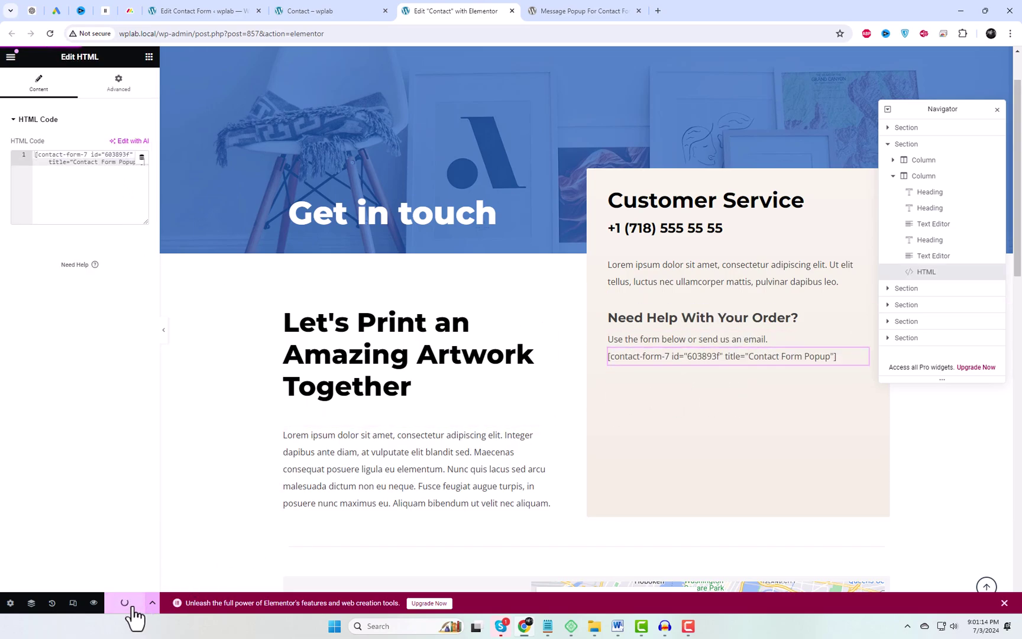
click(93, 604)
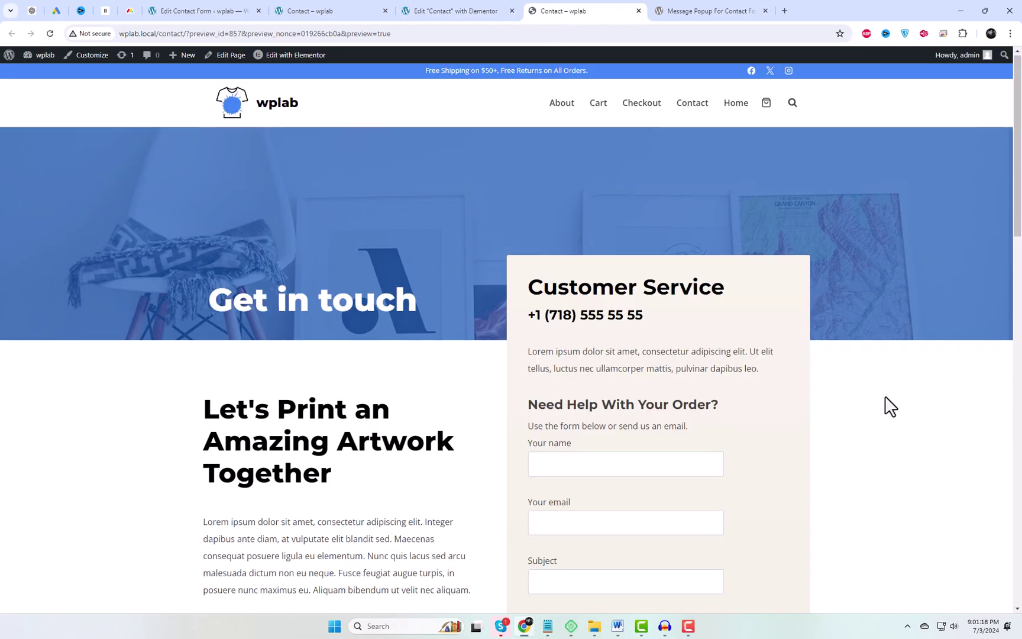
Submit a test message with a name, an email, subject 'hello' and message 't'
scroll(891, 408, down, 5)
click(552, 182)
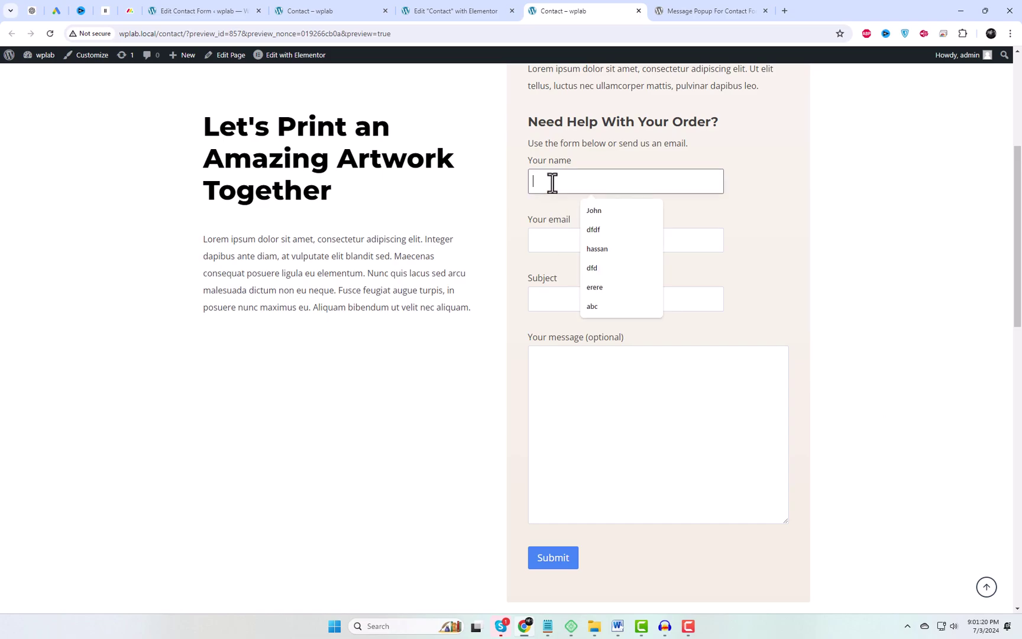
text(has)
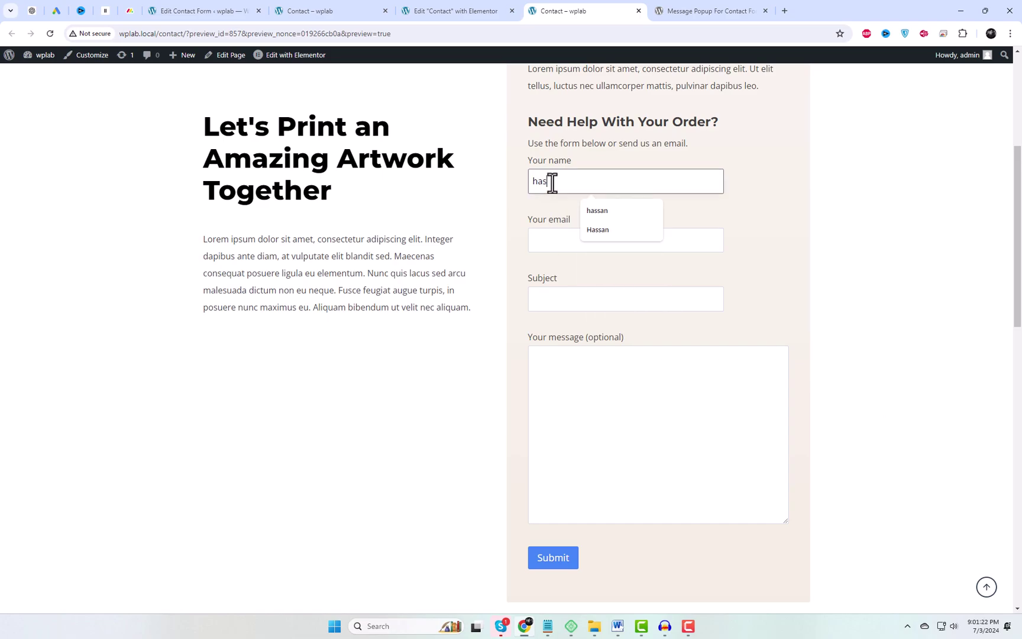
key(Tab)
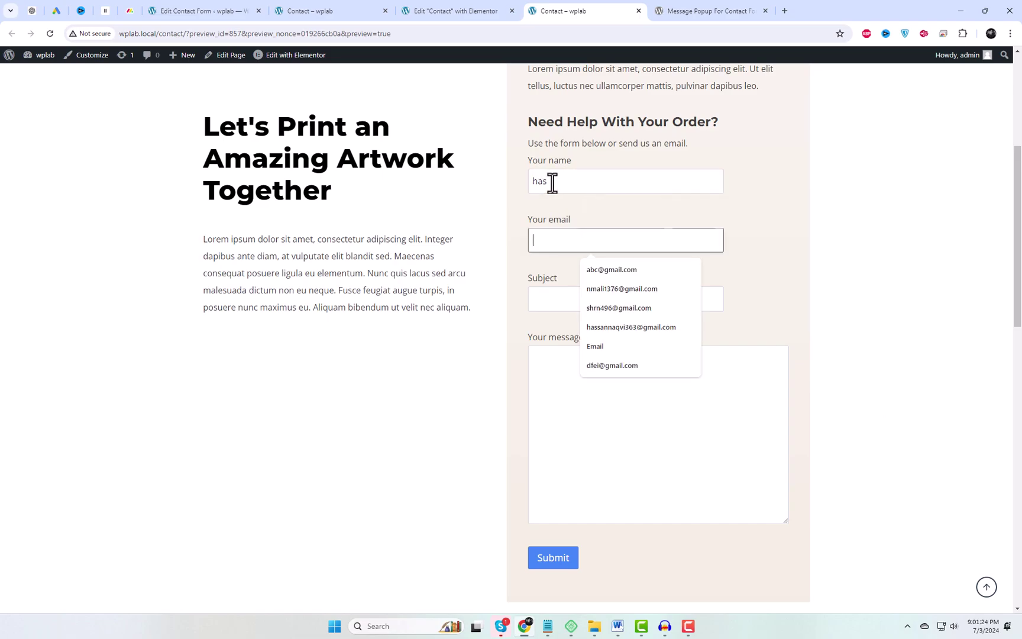
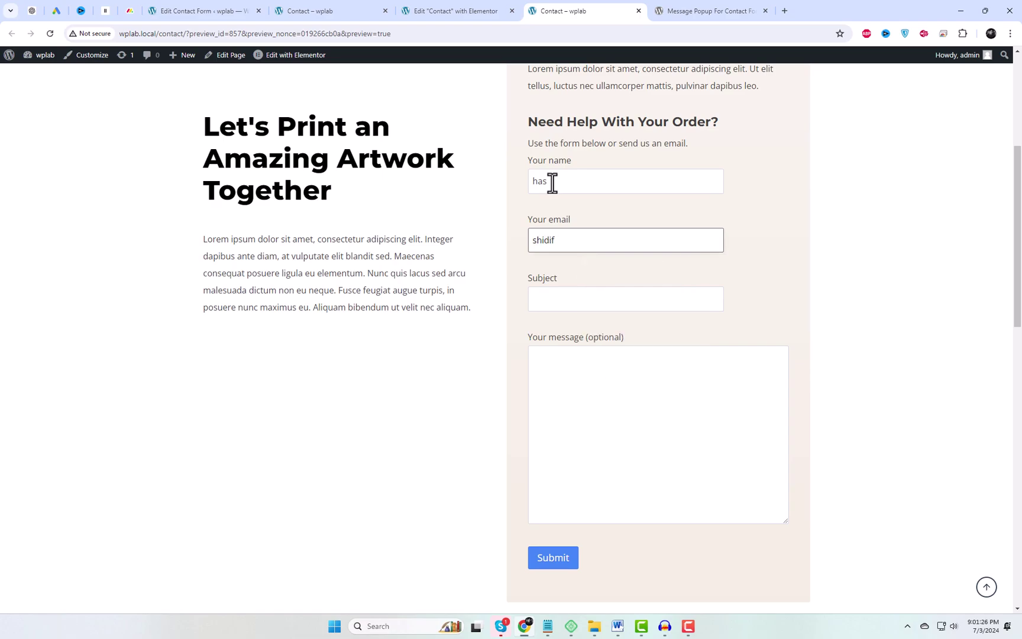
key(Tab)
text(hello)
key(Tab)
text(t)
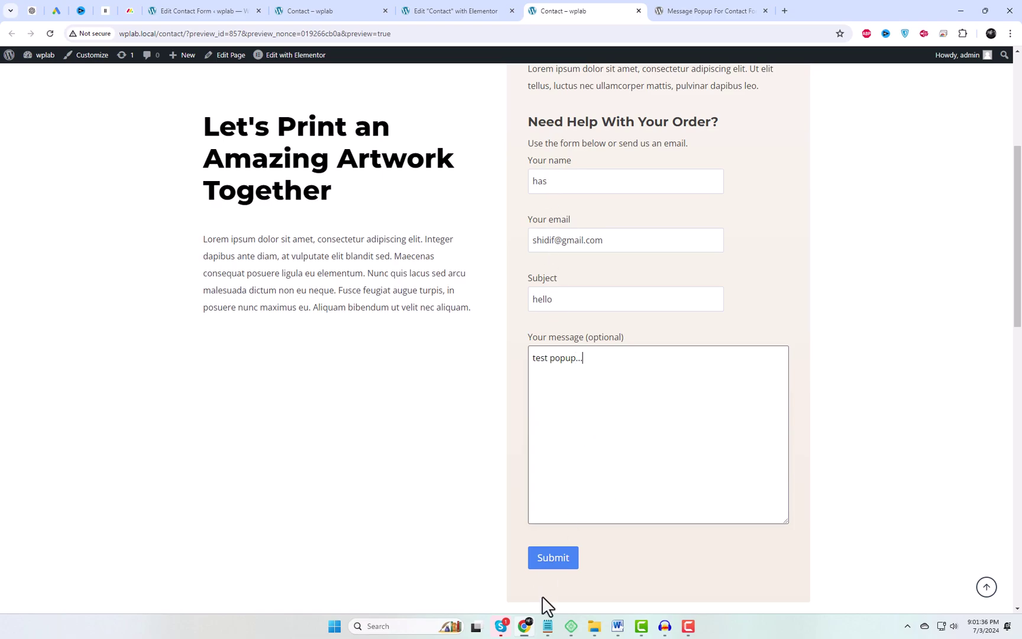
click(561, 565)
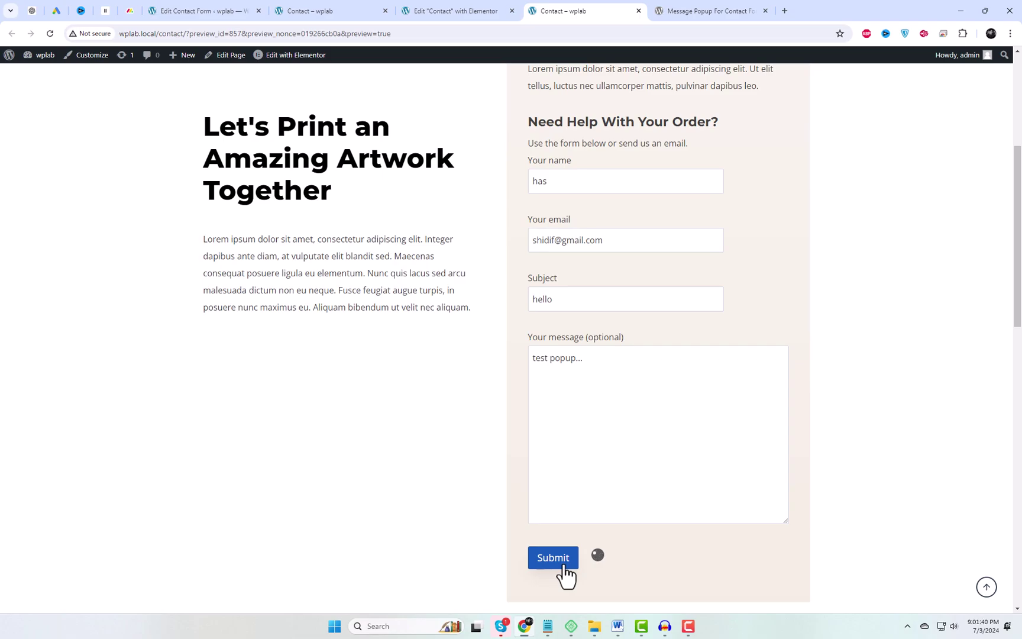
Close the Success popup with OK and return to the editor tab
scroll(803, 407, down, 2)
scroll(803, 407, up, 1)
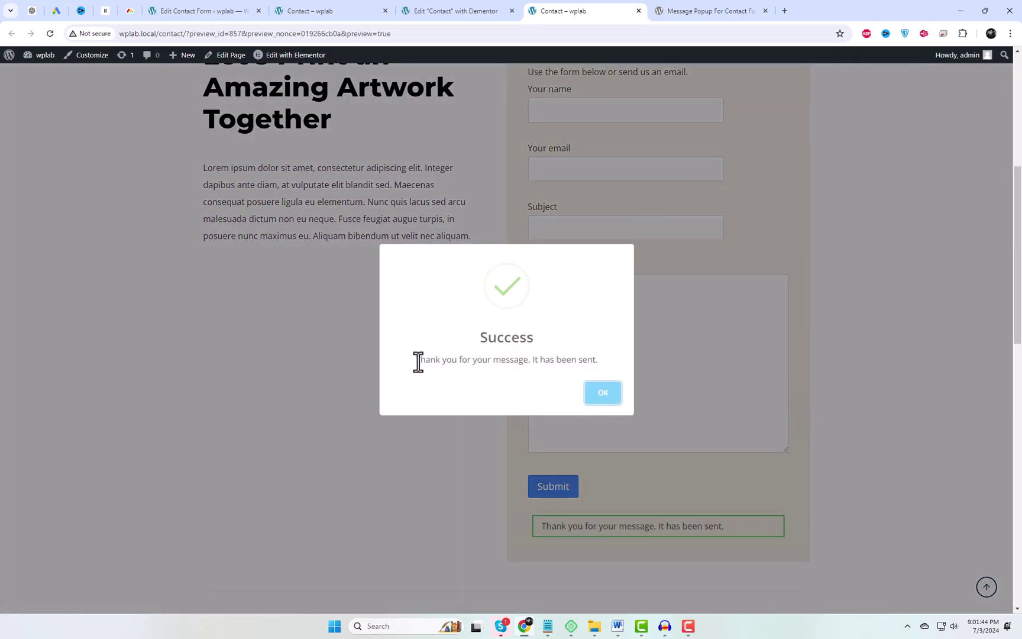
drag(418, 362, 612, 371)
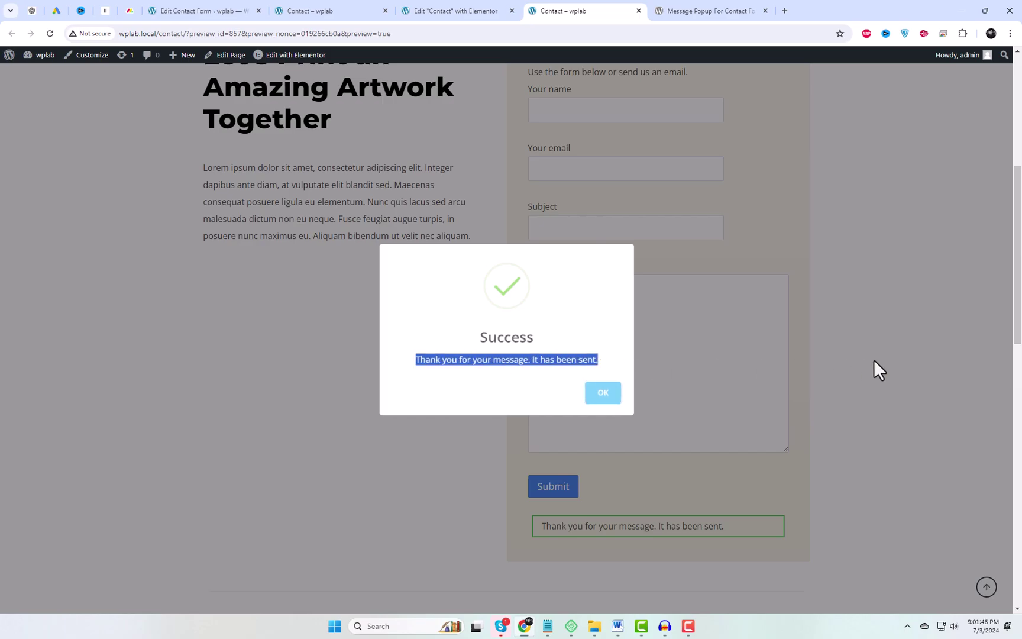
click(900, 362)
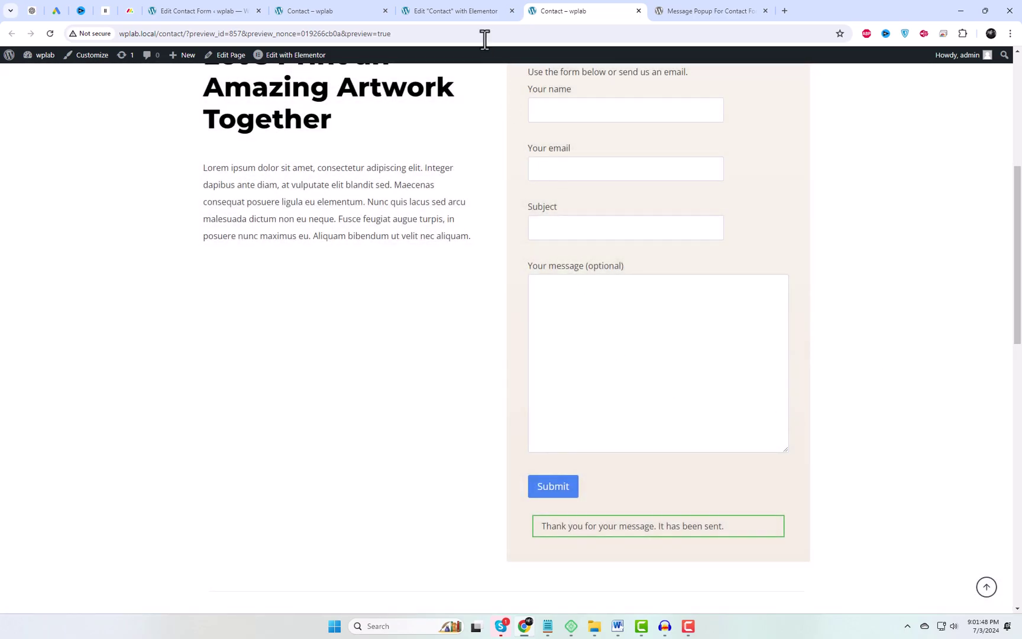
click(479, 11)
Add 'WP Design Lab.' and a reply-soon note to the sent-successfully message, then save
click(284, 9)
click(251, 10)
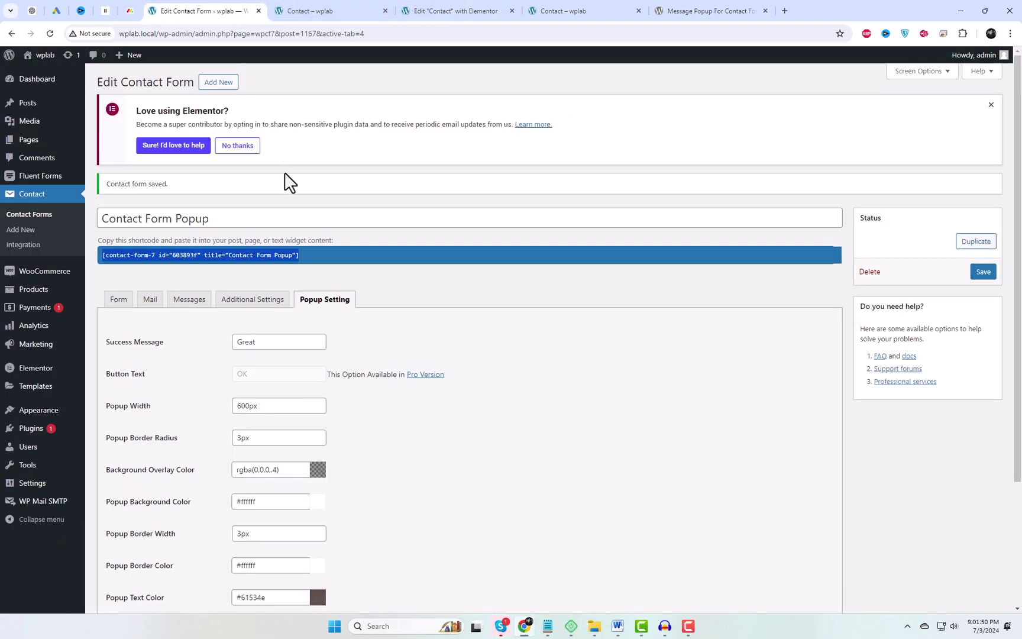
click(195, 305)
scroll(338, 372, down, 1)
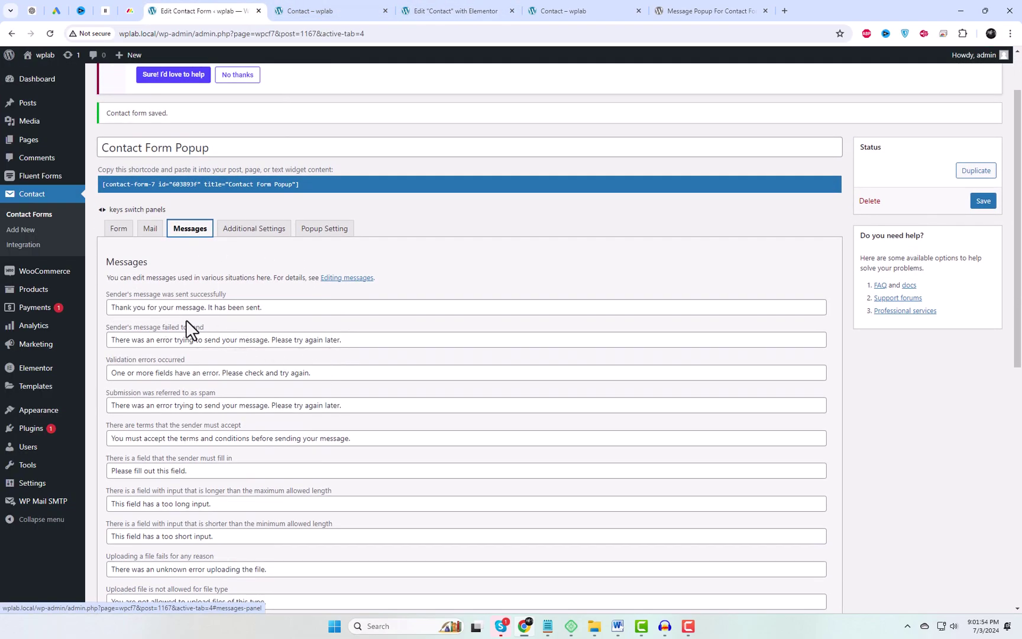
click(202, 307)
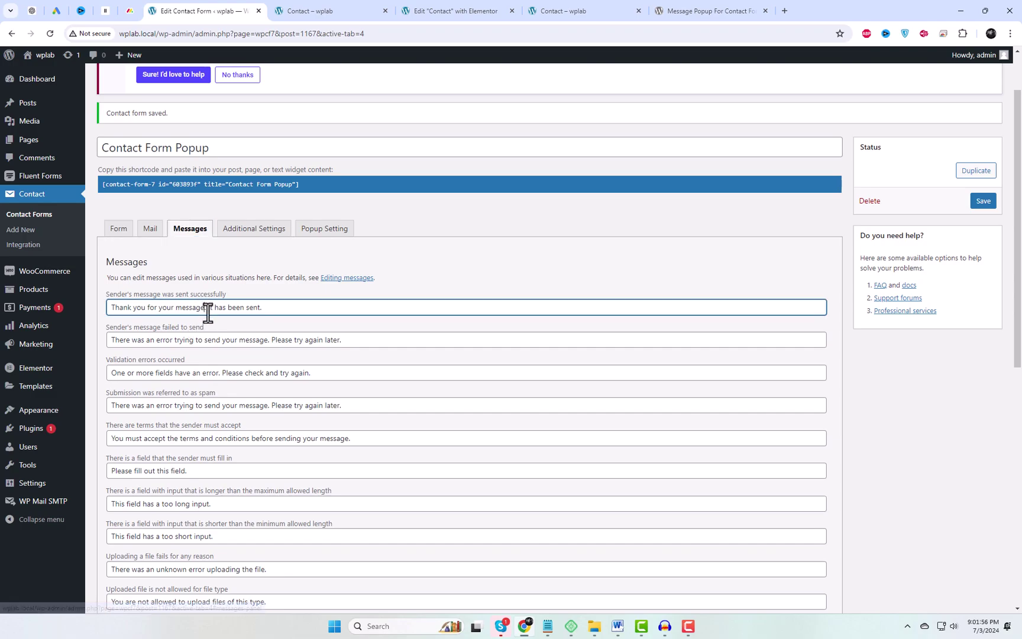
text(WP)
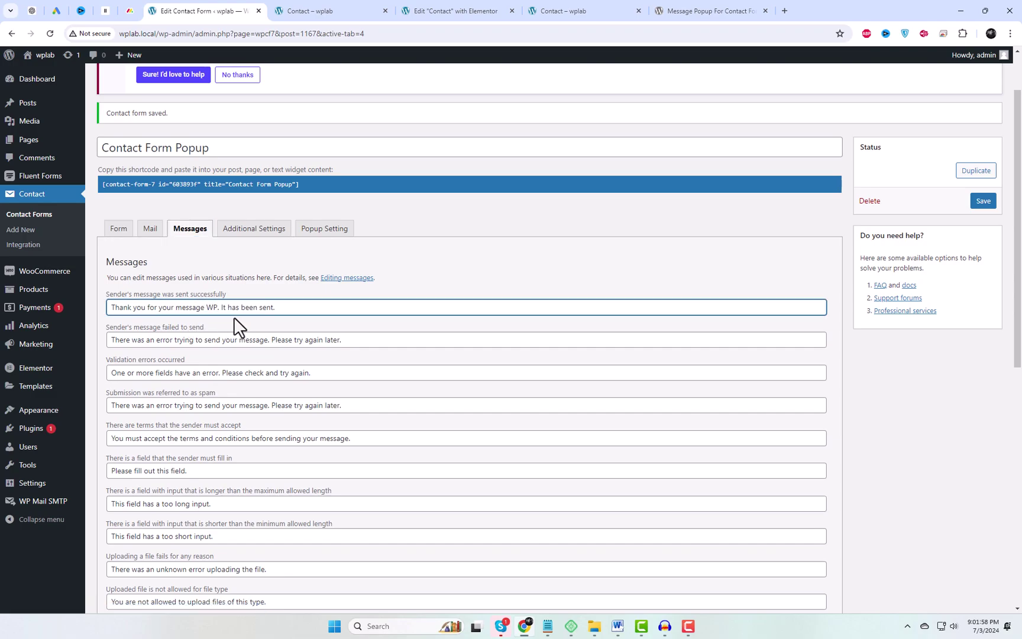
text( Design Lab.)
click(388, 305)
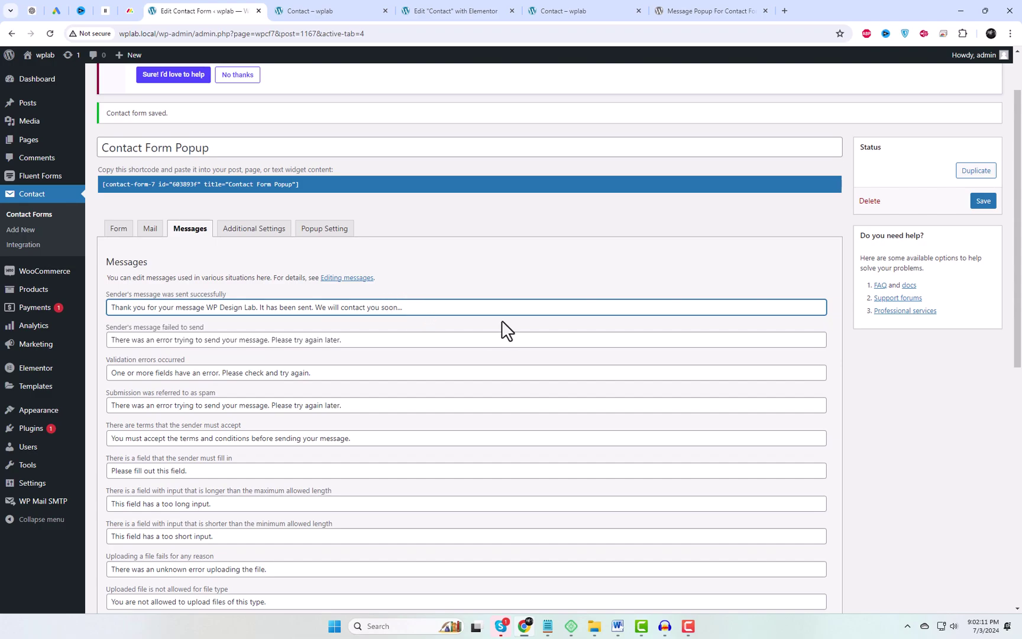
scroll(251, 382, down, 1)
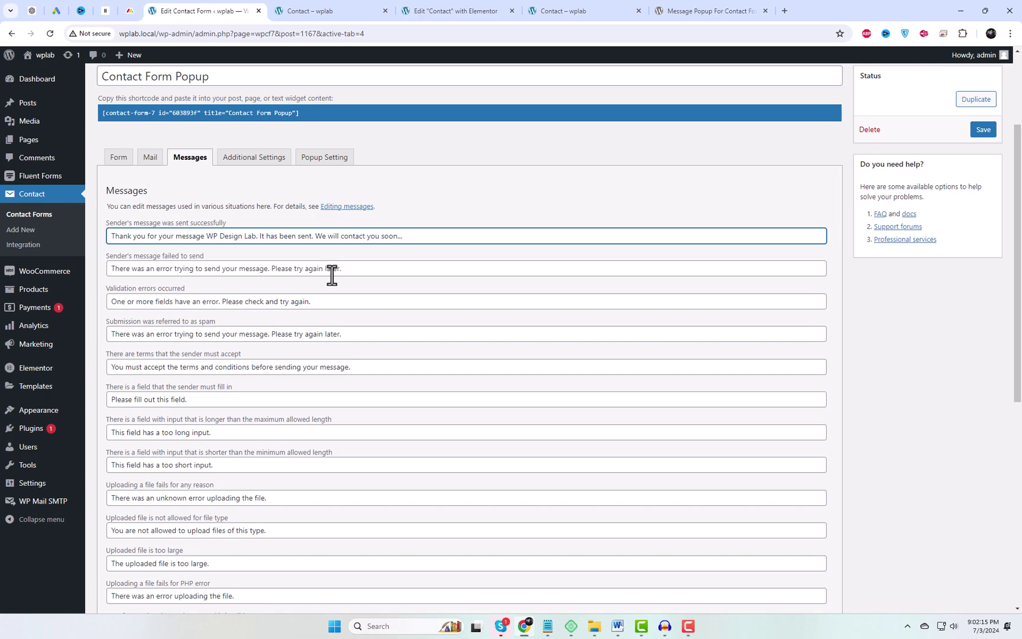
scroll(306, 393, down, 2)
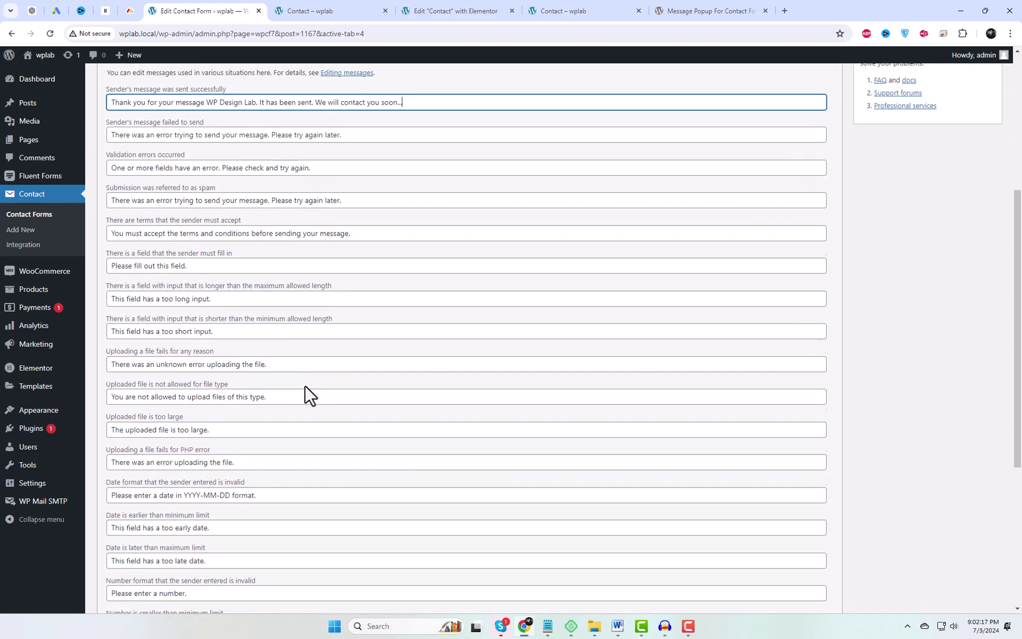
scroll(306, 391, up, 4)
click(983, 273)
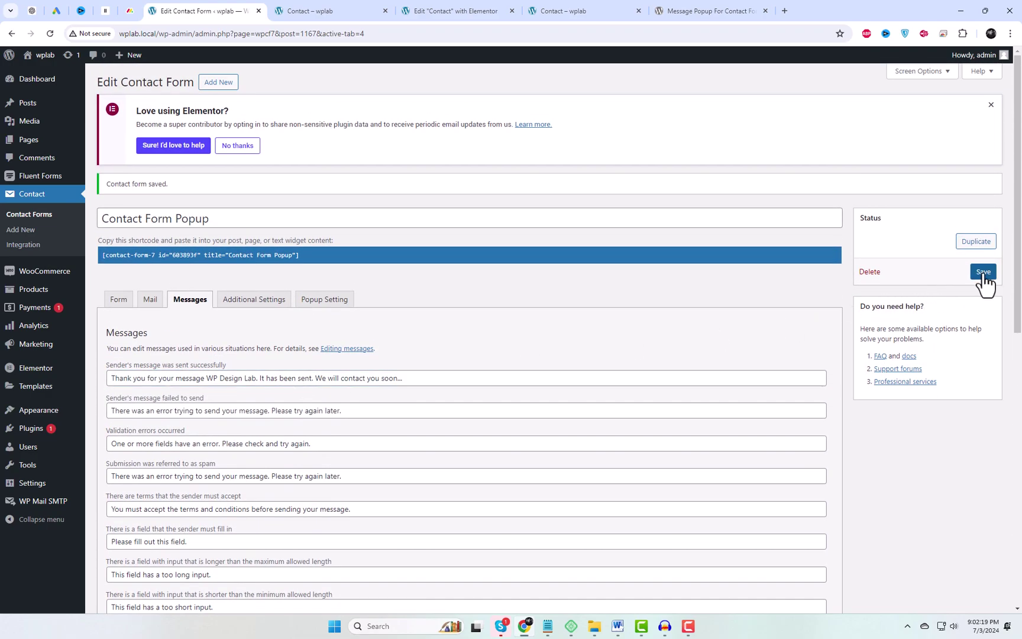
Reload the Contact preview and resubmit the test message using saved suggestions
click(606, 10)
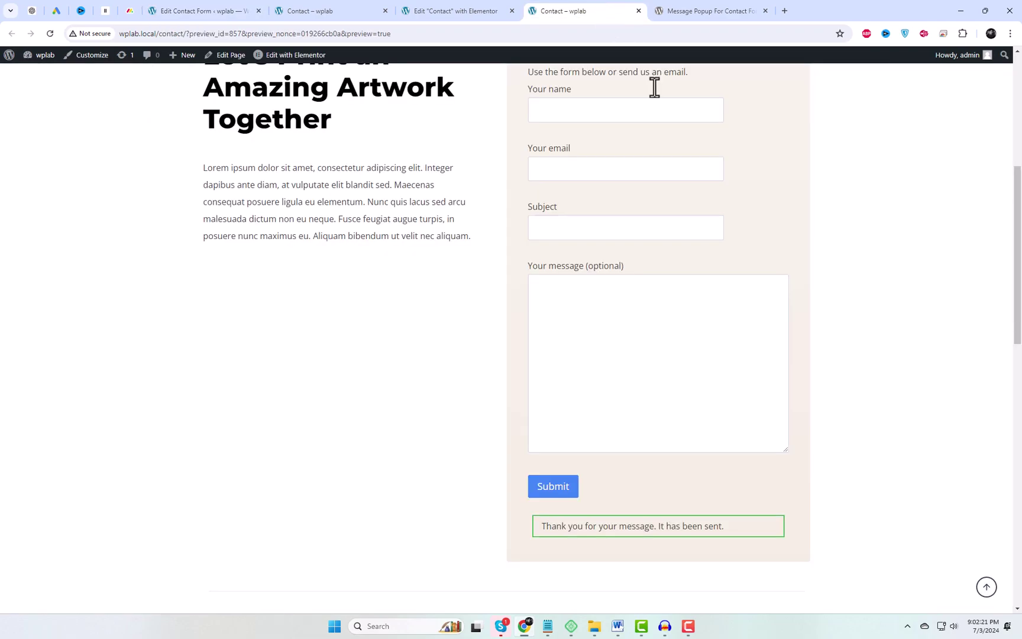
right_click(836, 154)
click(770, 197)
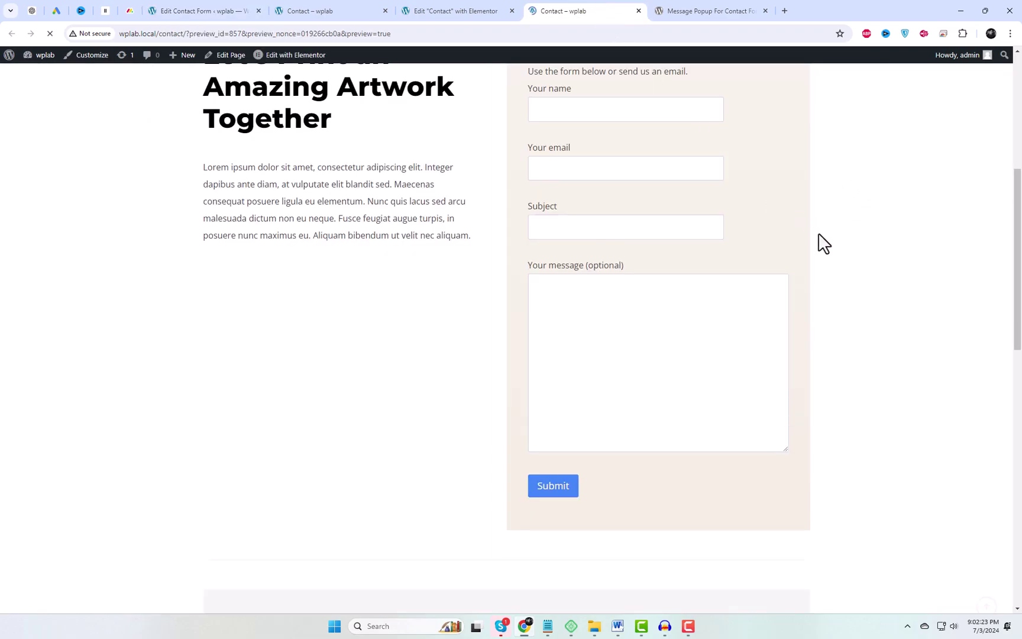
click(586, 179)
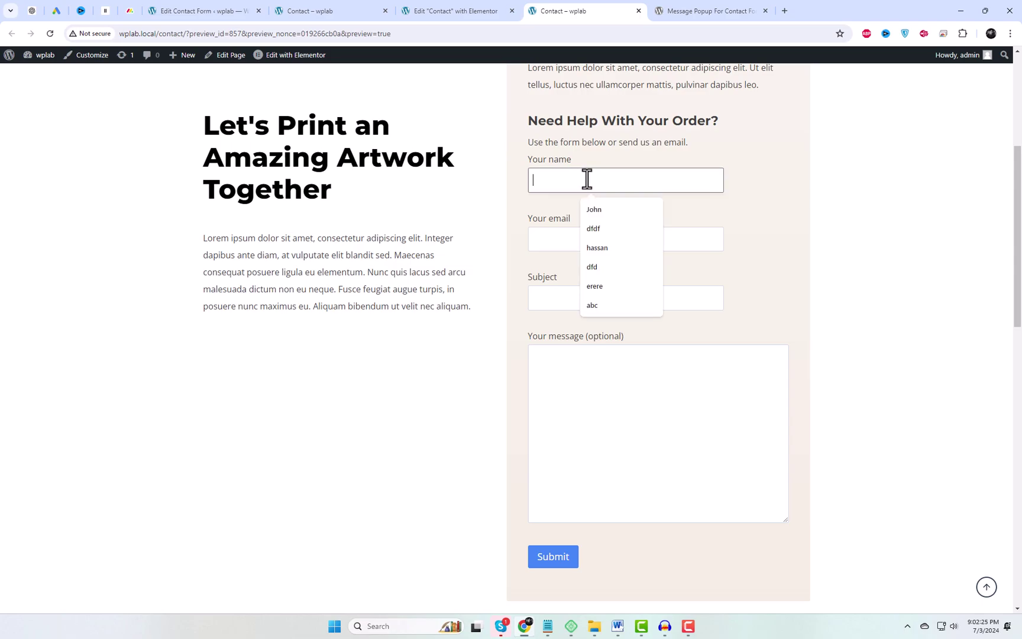
click(595, 209)
click(557, 232)
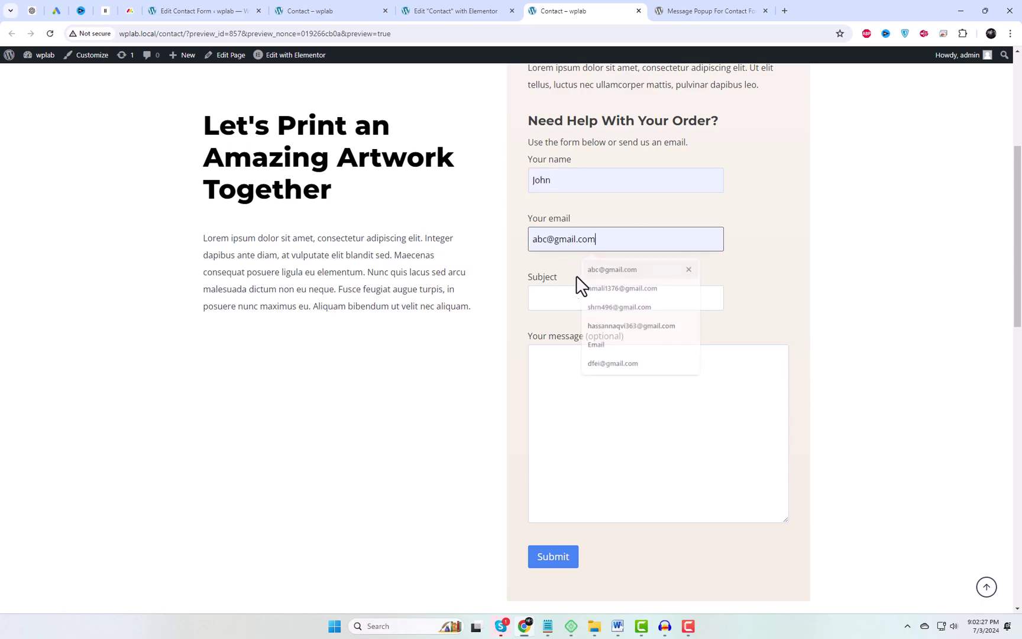
click(592, 269)
click(547, 299)
click(609, 329)
click(590, 376)
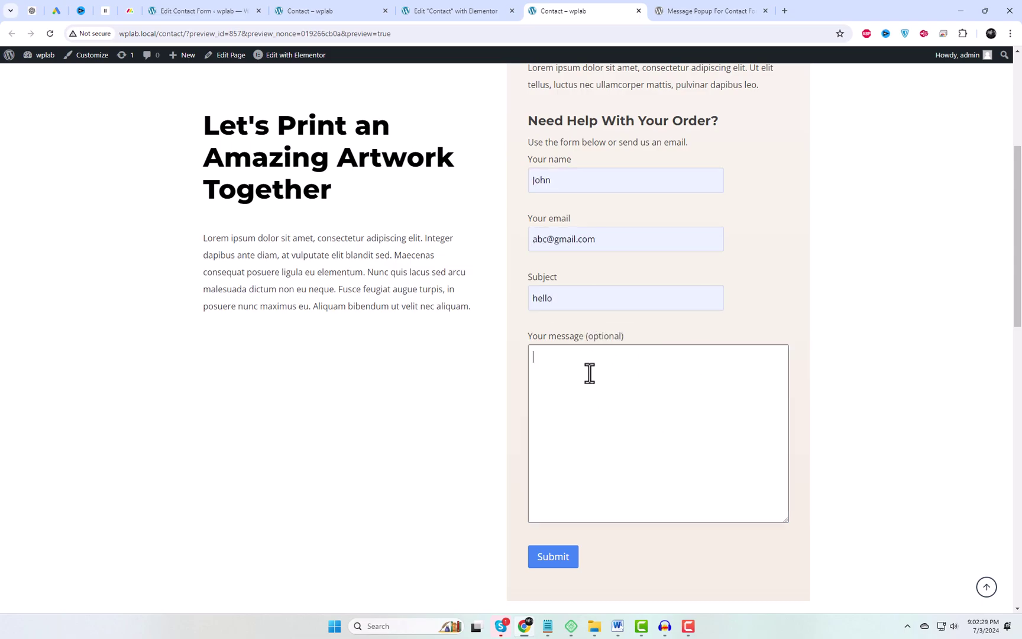
click(562, 561)
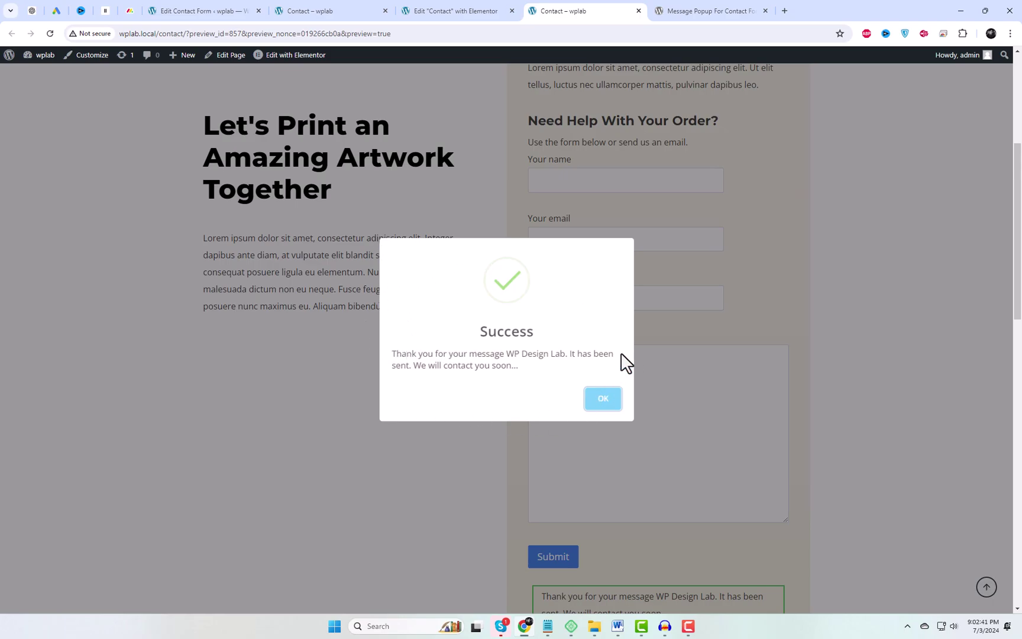
Dismiss the Success popup, submit the empty form, and copy the Oops error text
click(604, 401)
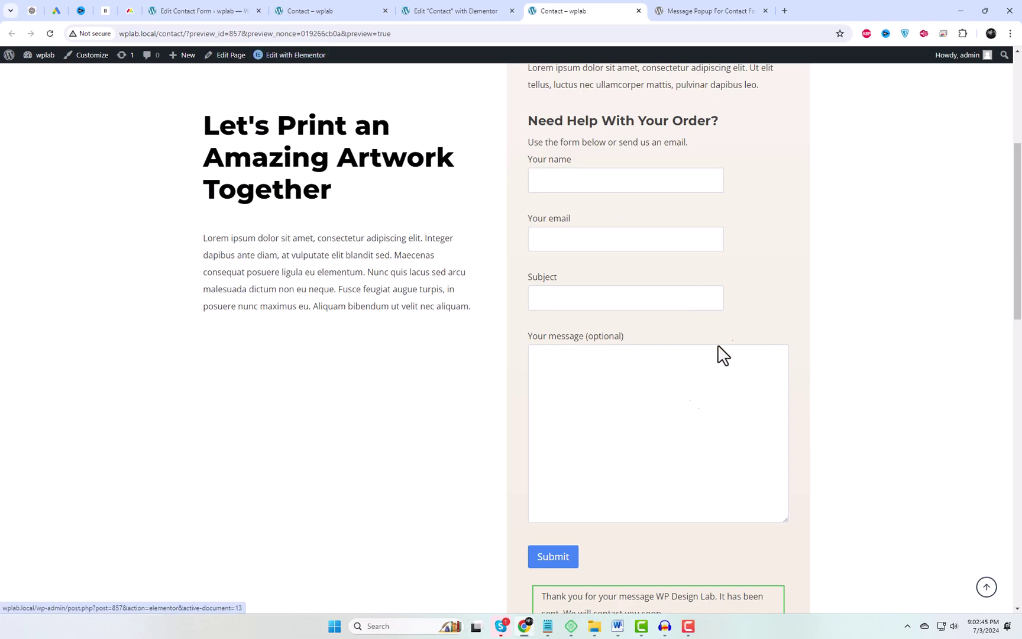
click(558, 558)
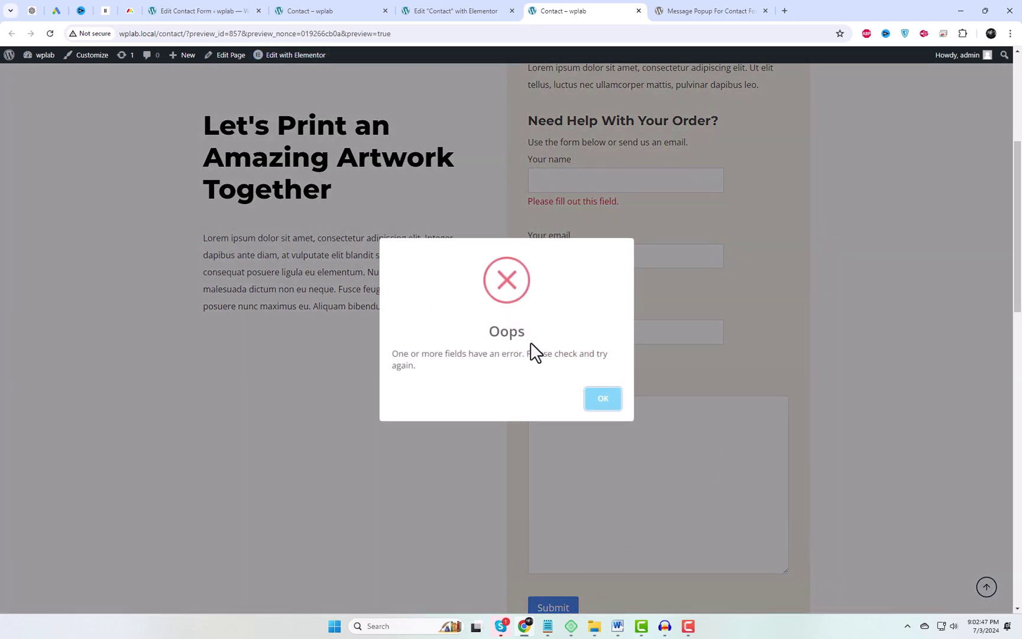
drag(394, 354, 429, 376)
key(ctrl+c)
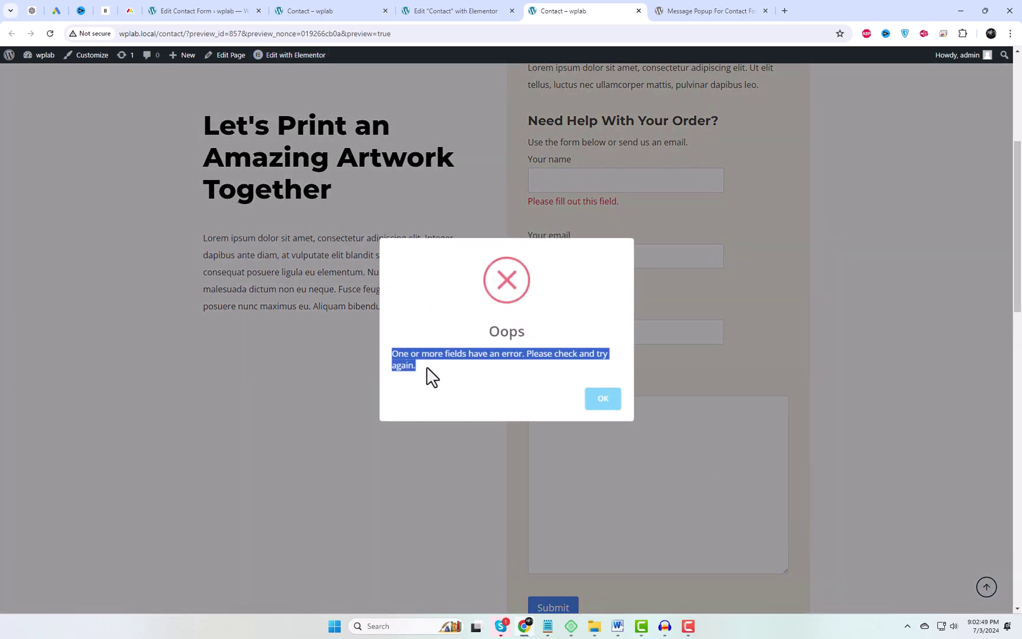
Locate the validation-error message in the form settings and prefix it with 'Sorry friend.'
click(195, 10)
key(ctrl+f)
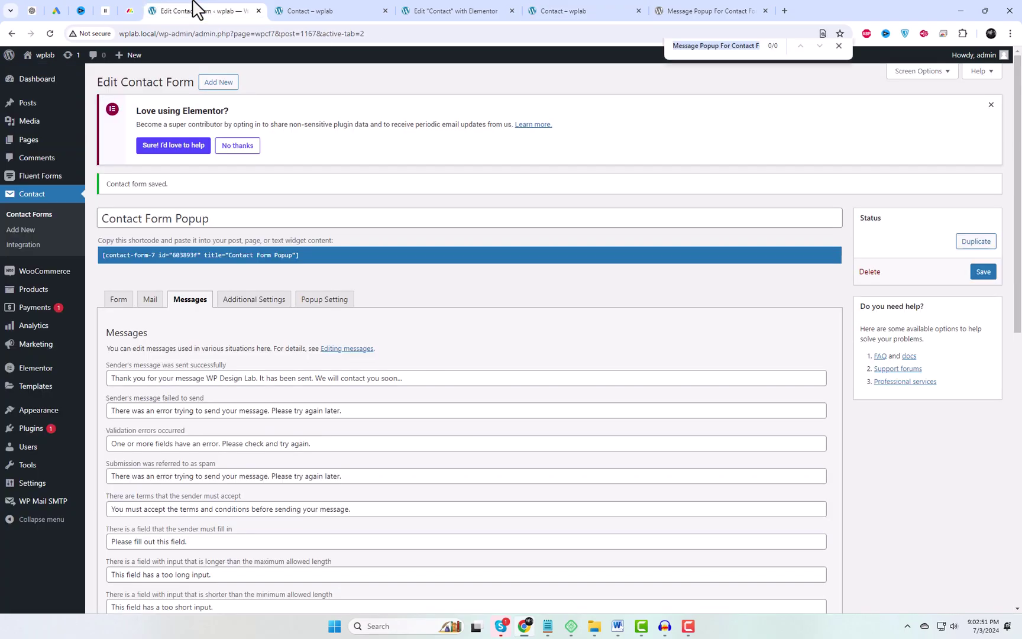
key(ctrl+v)
scroll(155, 376, down, 2)
click(114, 301)
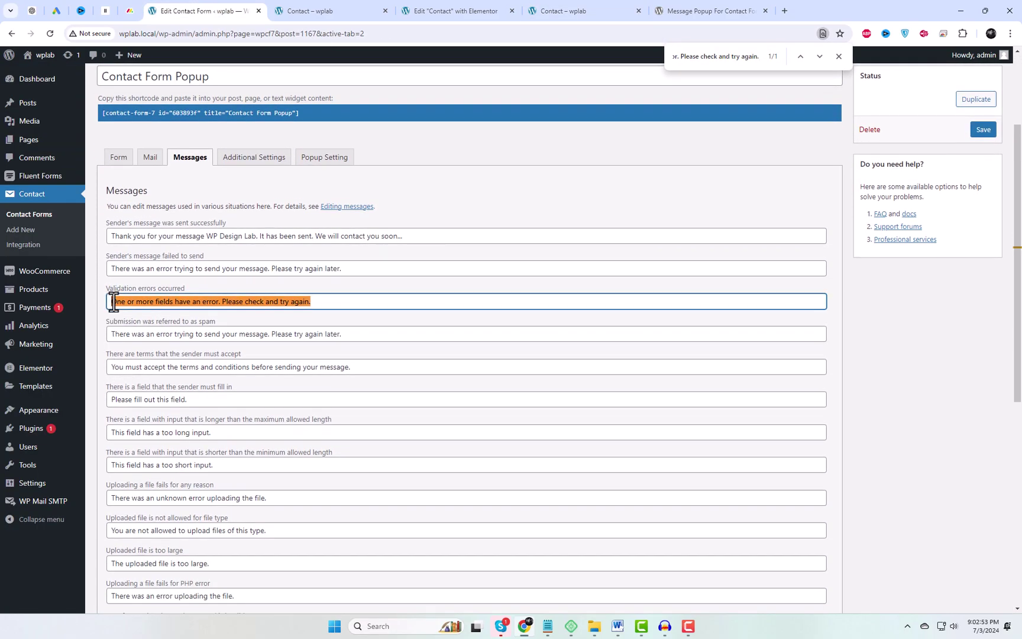
text(Sorry)
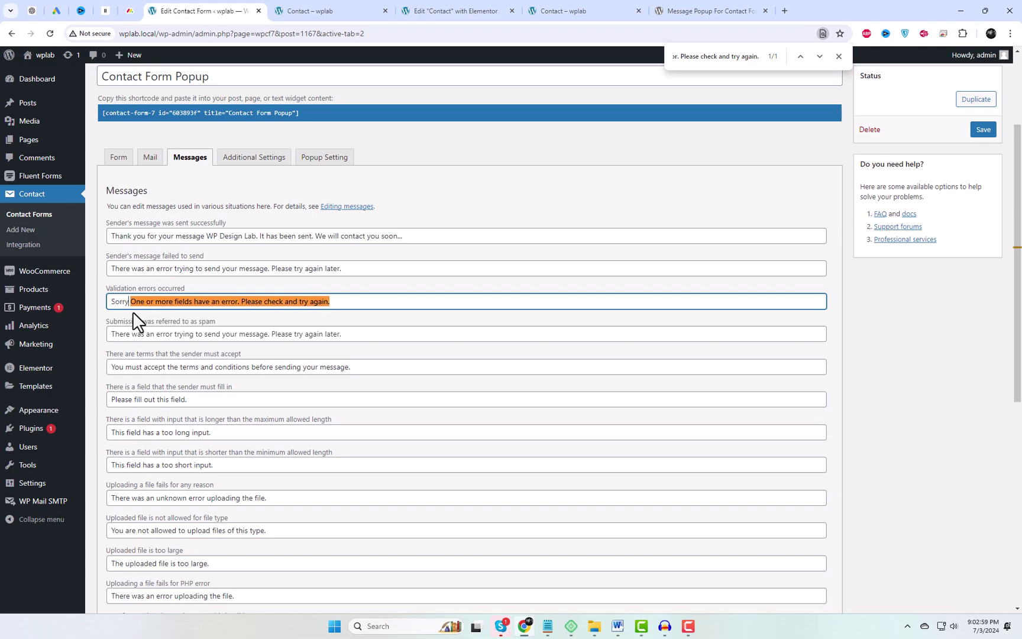
text(friend )
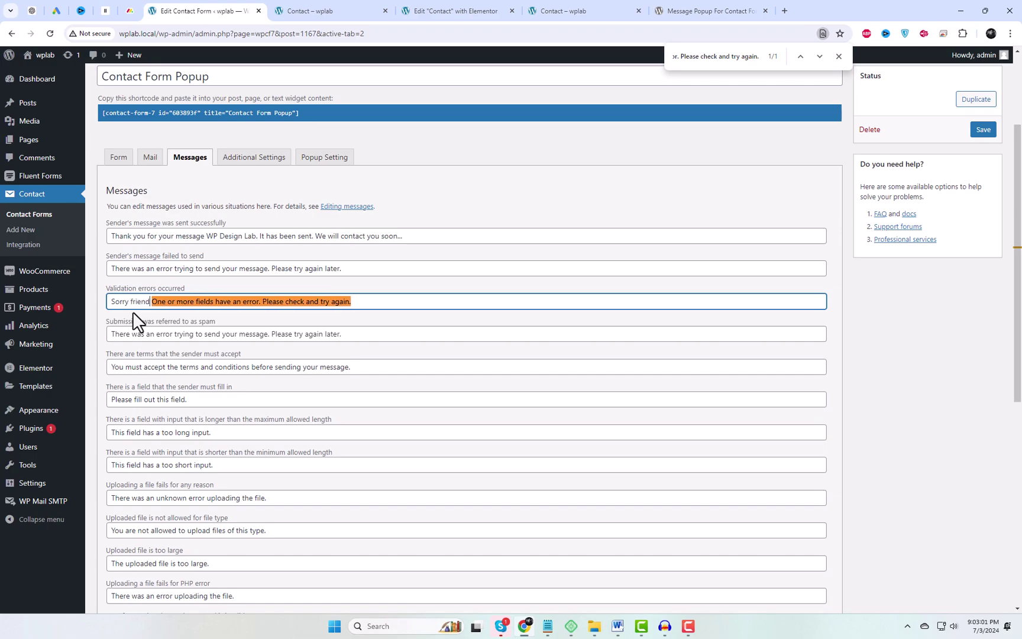
text(.)
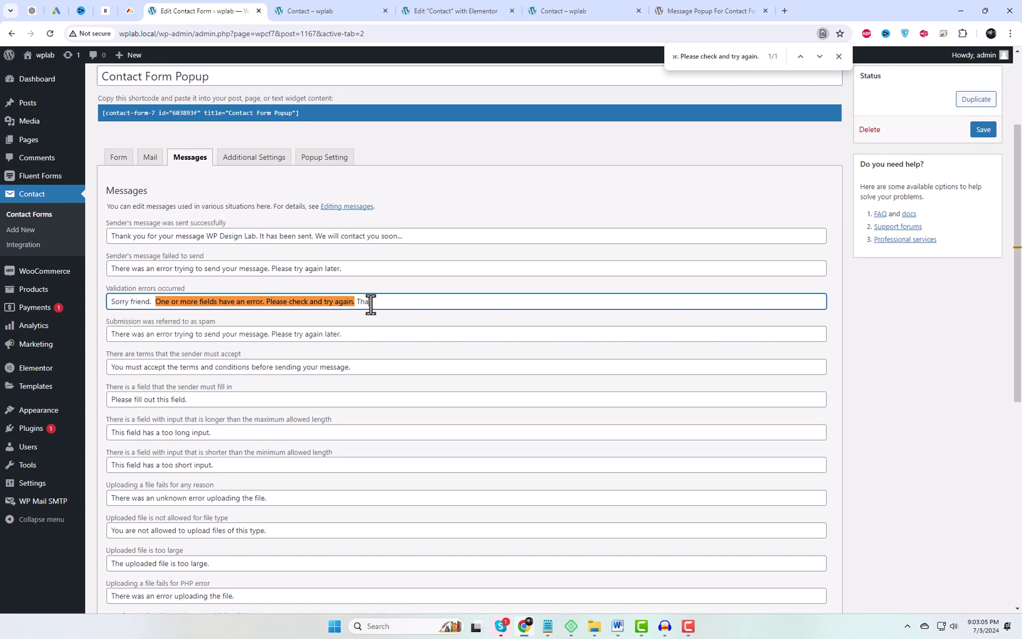
Give the popup a soft pink background overlay, 800px width and #291d18 text colour
click(320, 160)
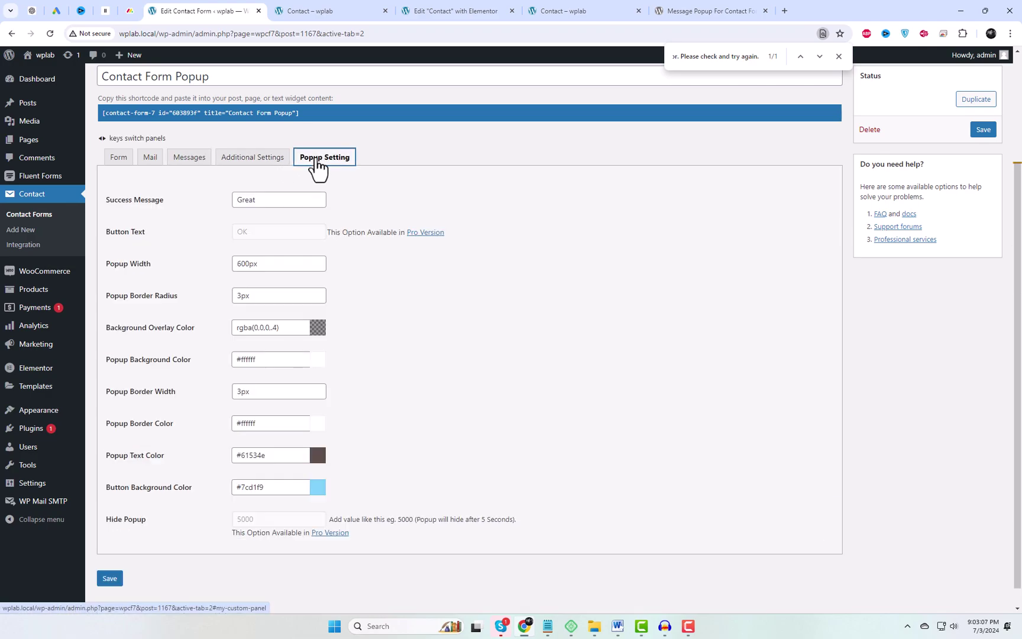
click(318, 329)
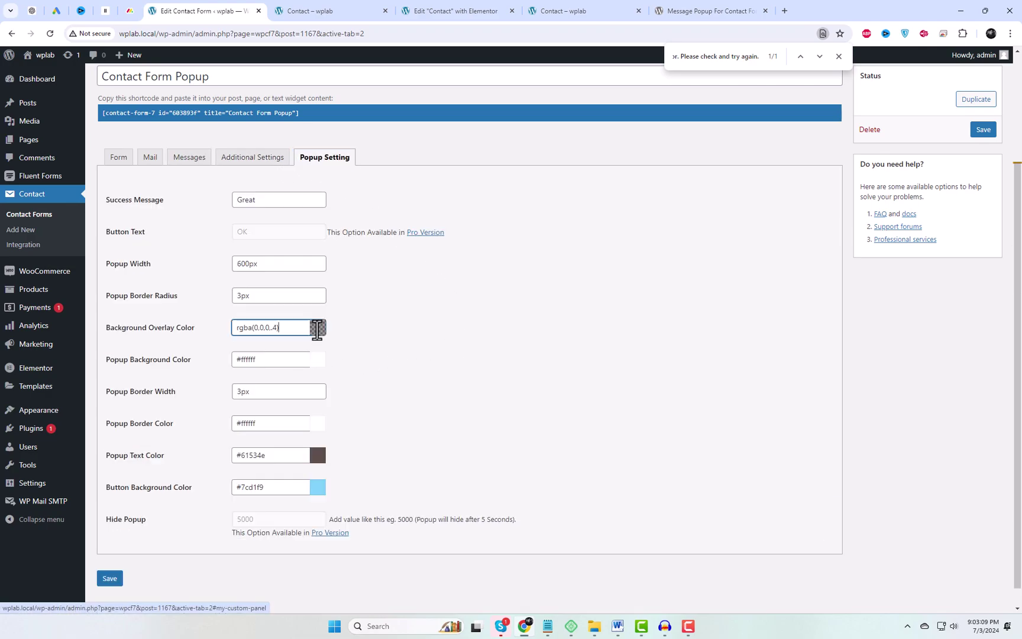
mouse_move(274, 363)
mouse_down()
mouse_move(251, 355)
mouse_move(252, 370)
mouse_up()
click(479, 297)
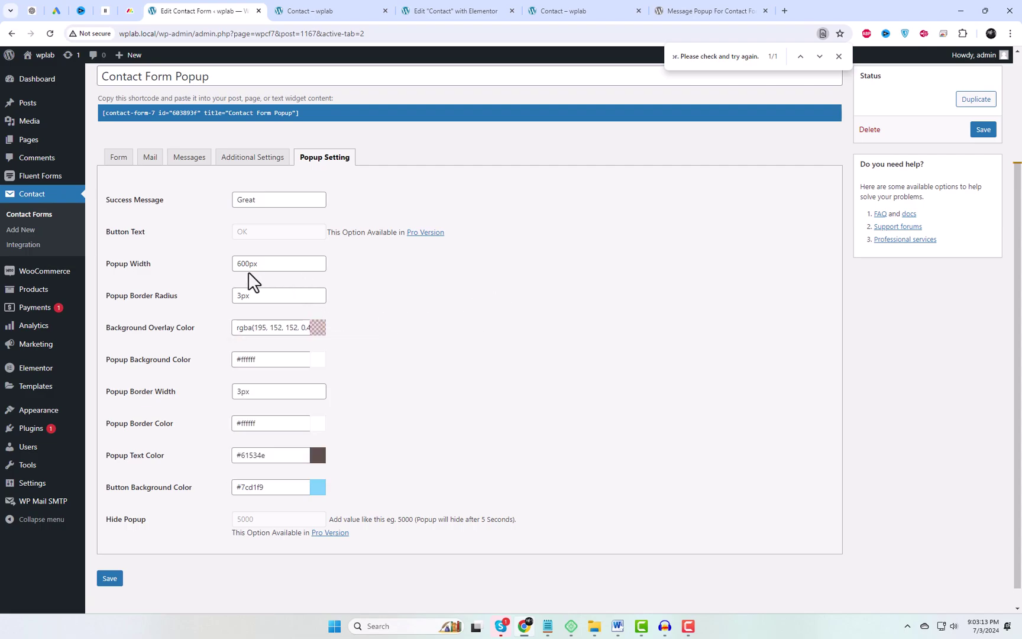
drag(248, 264, 235, 266)
text(800)
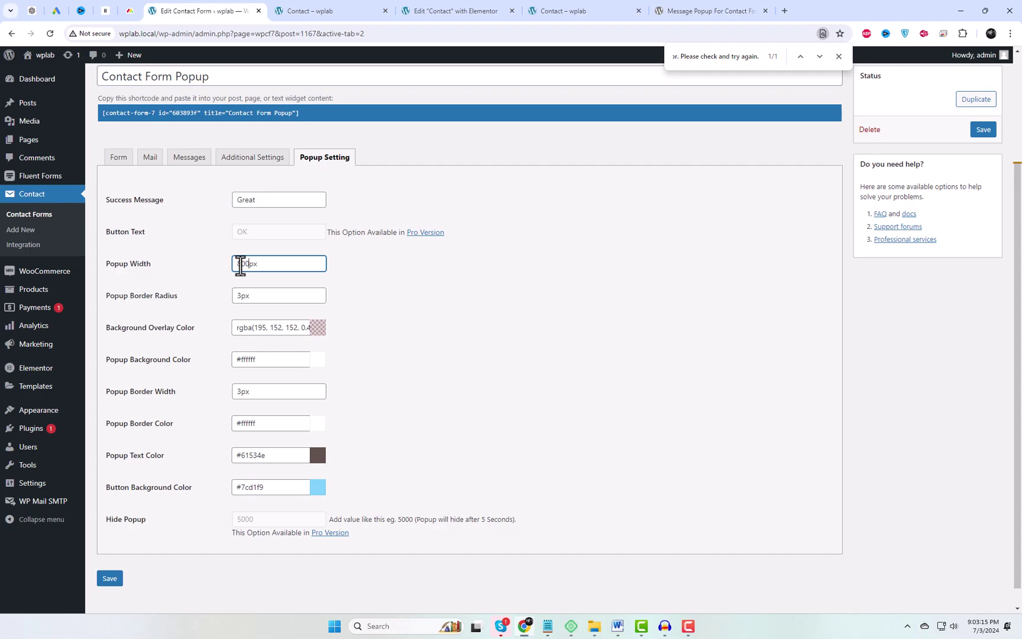
click(364, 372)
scroll(331, 479, down, 1)
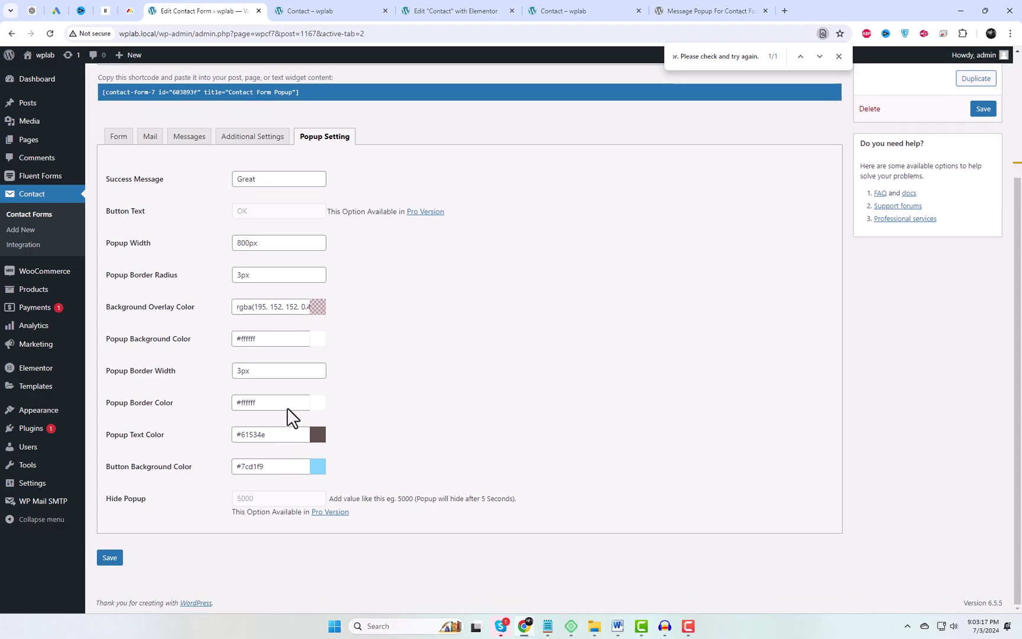
click(318, 434)
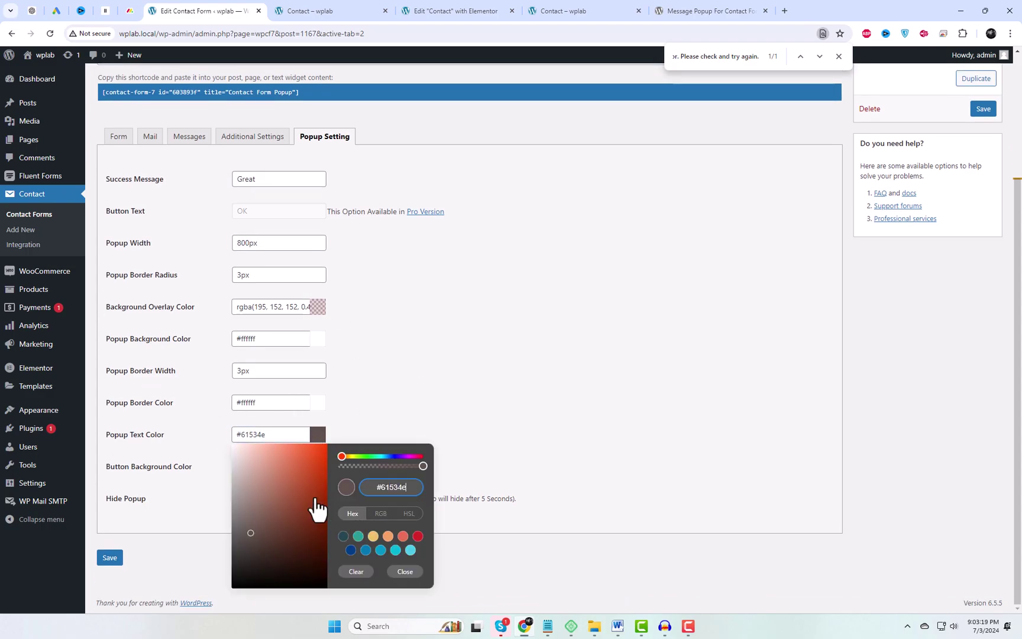
drag(264, 522, 278, 571)
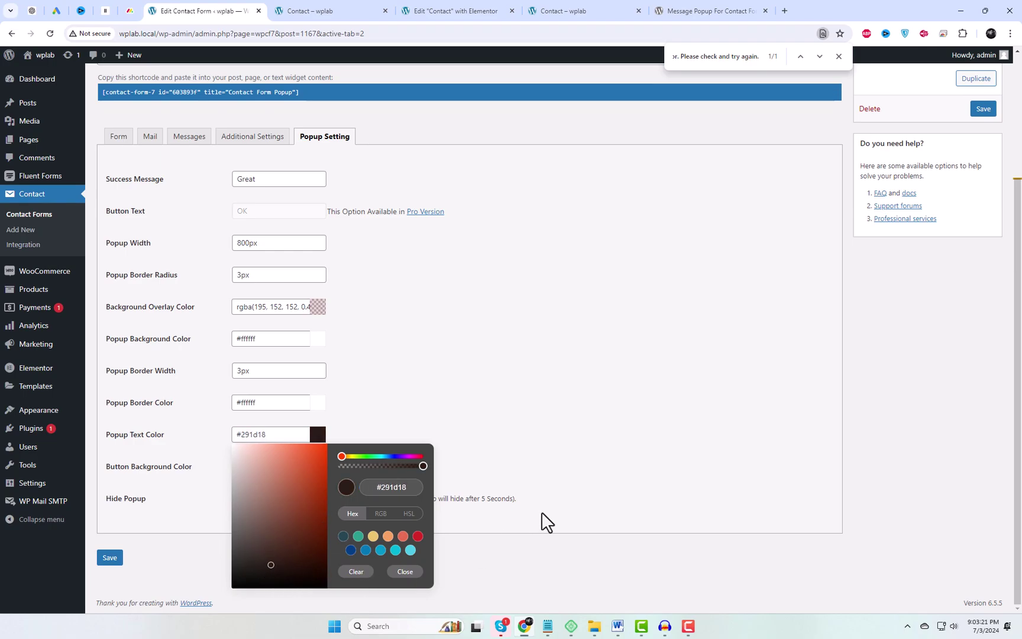
click(559, 516)
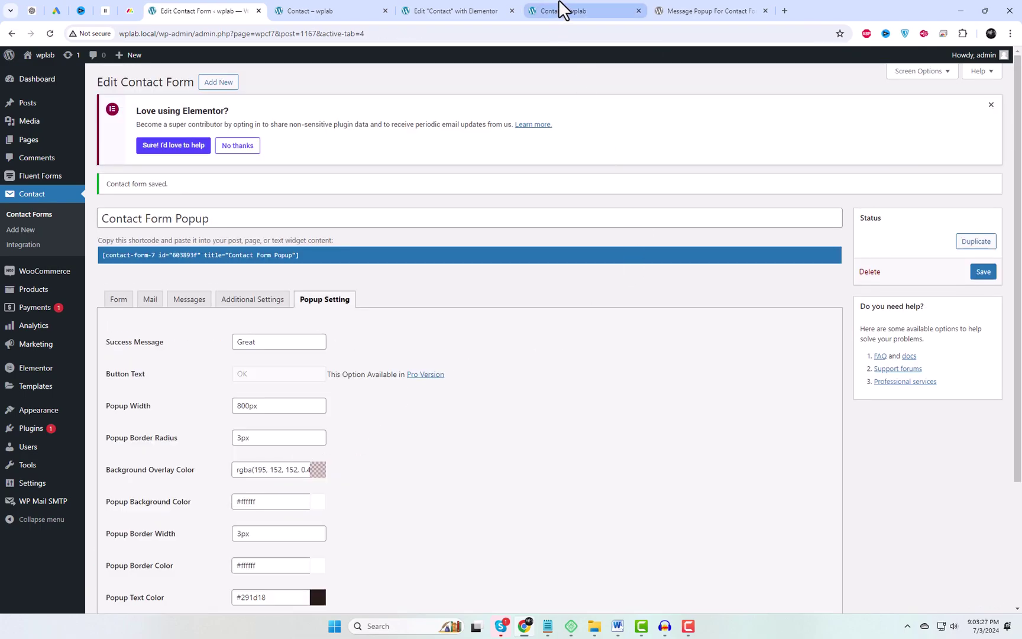
Reload the Contact page, submit the empty form to check the customized error popup, and dismiss it
click(562, 10)
right_click(850, 192)
click(771, 230)
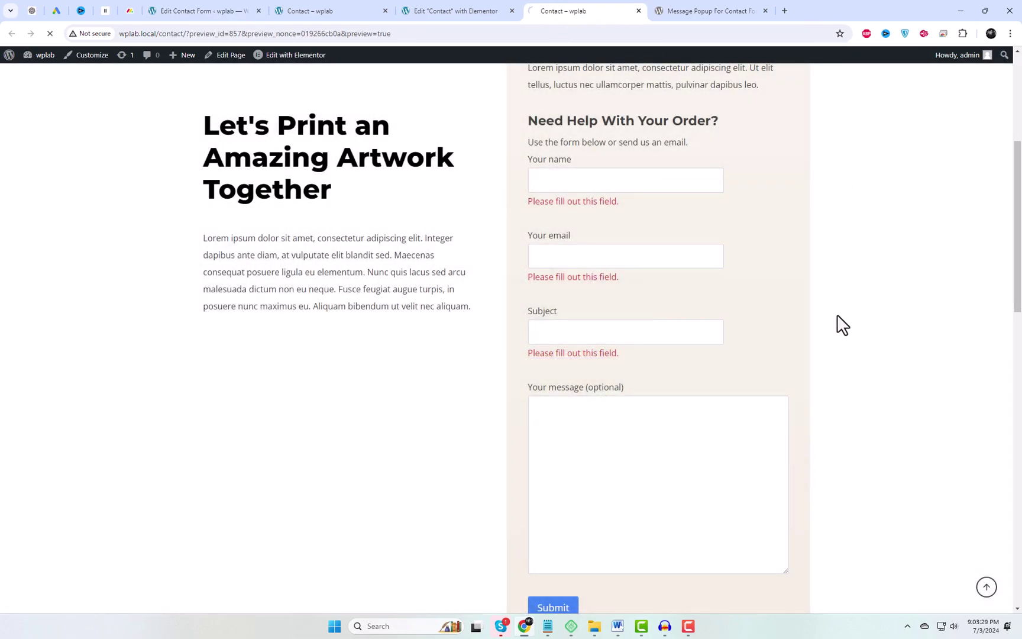
click(556, 559)
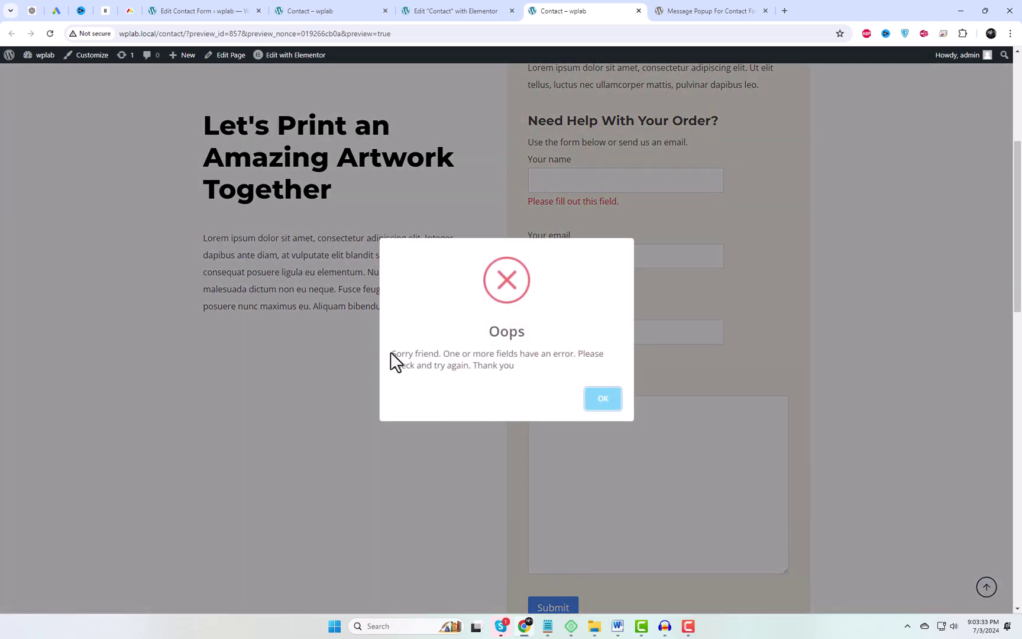
drag(391, 354, 532, 370)
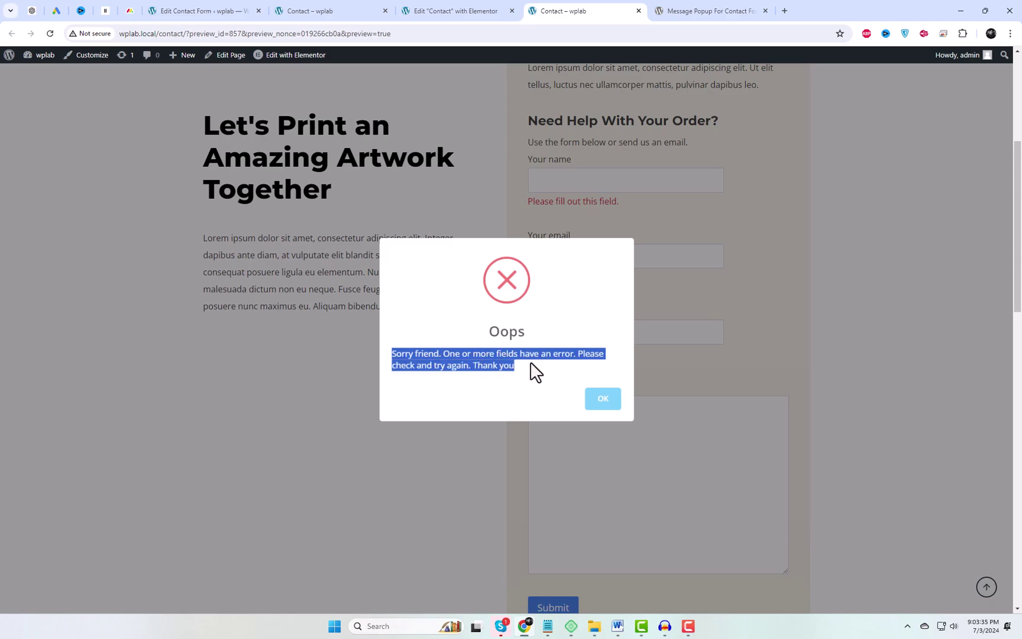
click(609, 406)
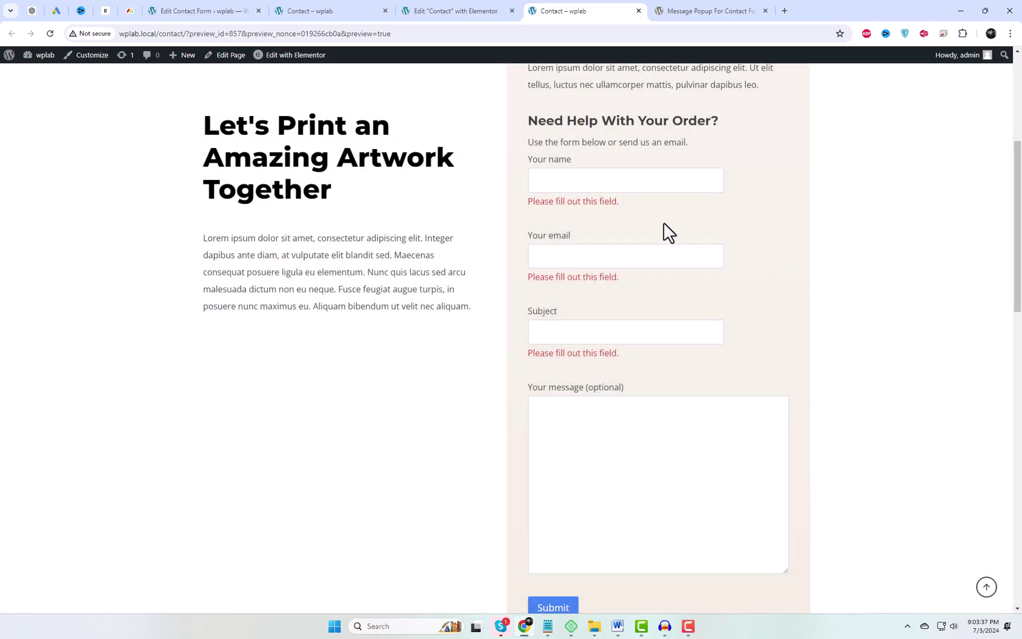
Fill in name, email, subject 'hello' and message 'test again', then submit the form
click(612, 180)
click(613, 210)
click(588, 244)
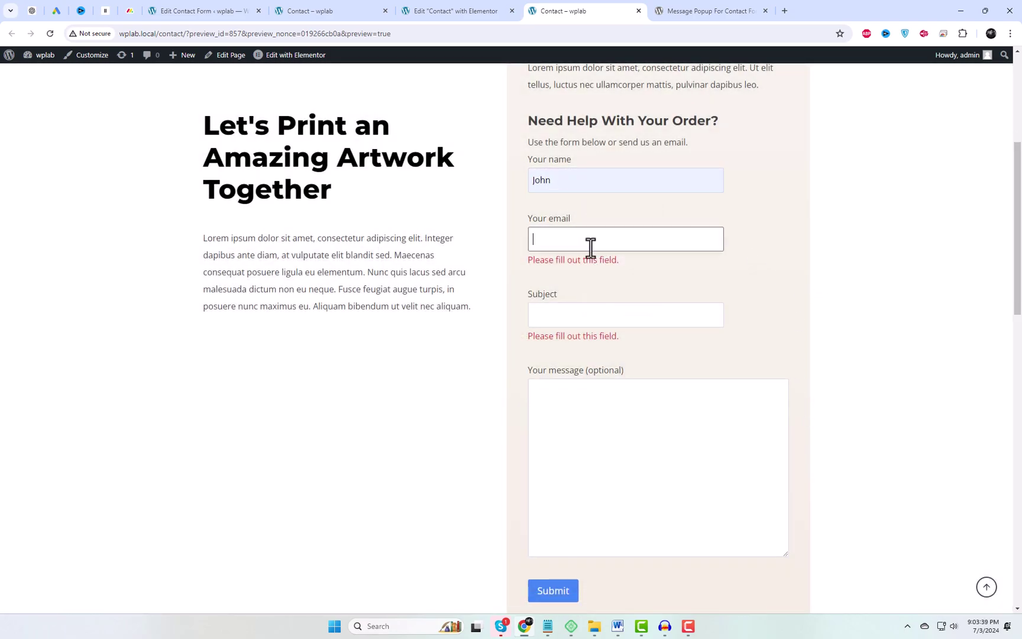
click(600, 268)
click(578, 300)
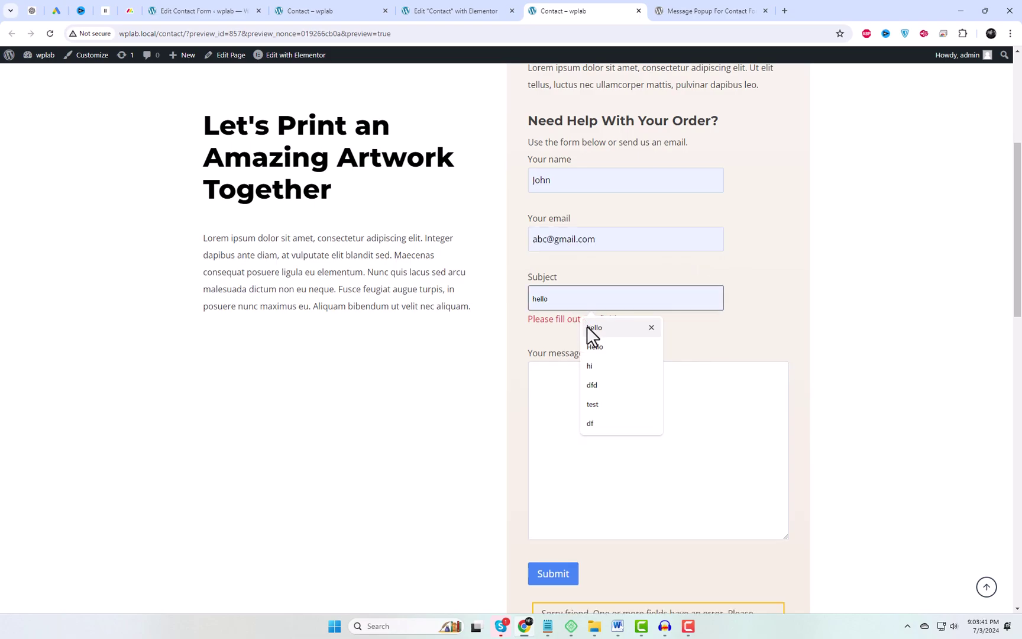
click(595, 327)
click(565, 414)
text(test again)
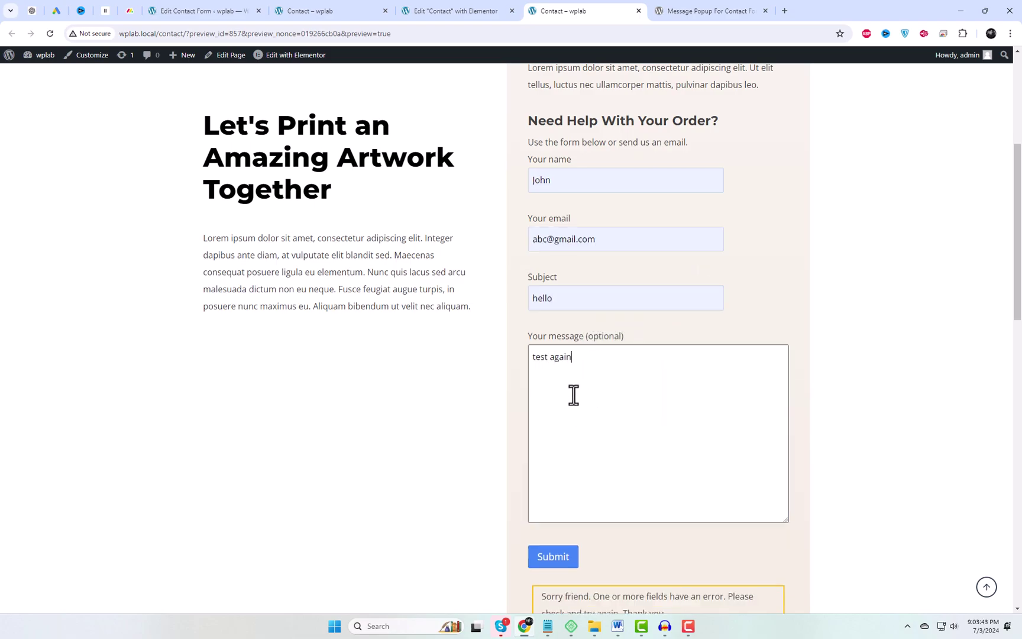
click(573, 559)
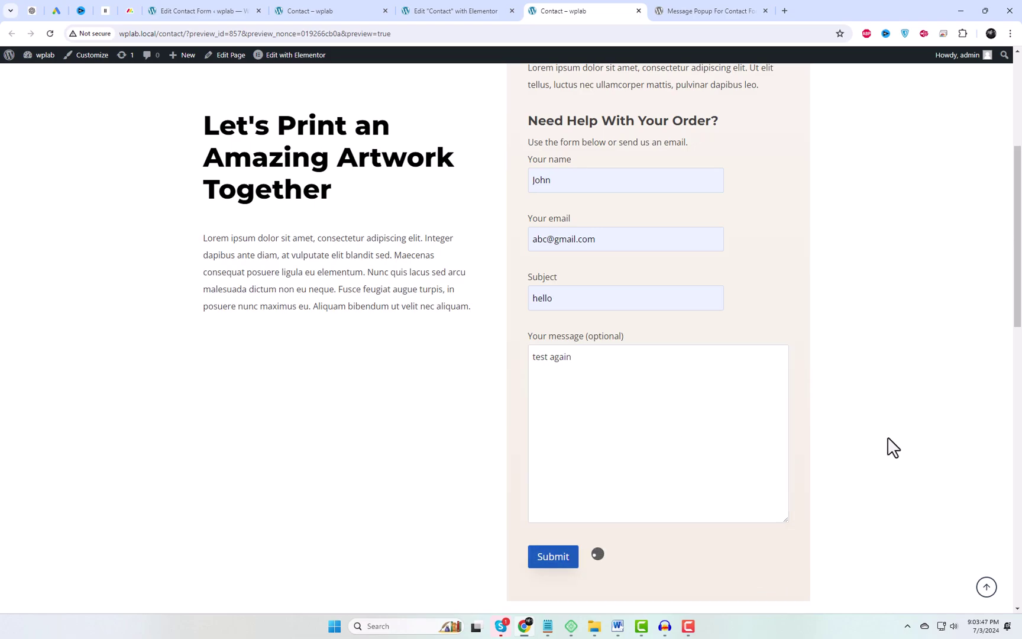
scroll(893, 448, down, 1)
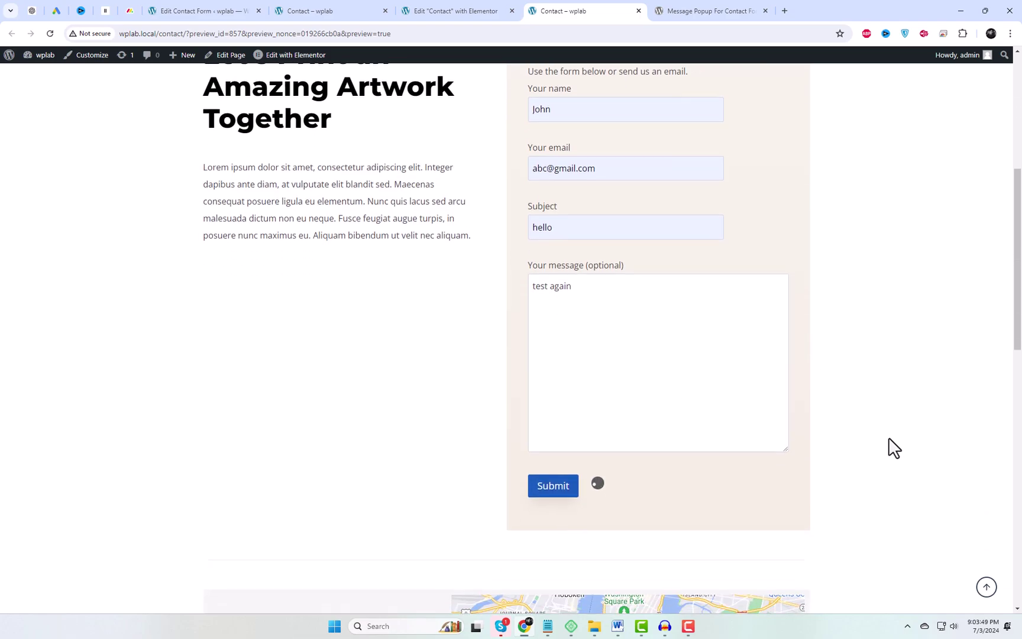
scroll(894, 448, up, 1)
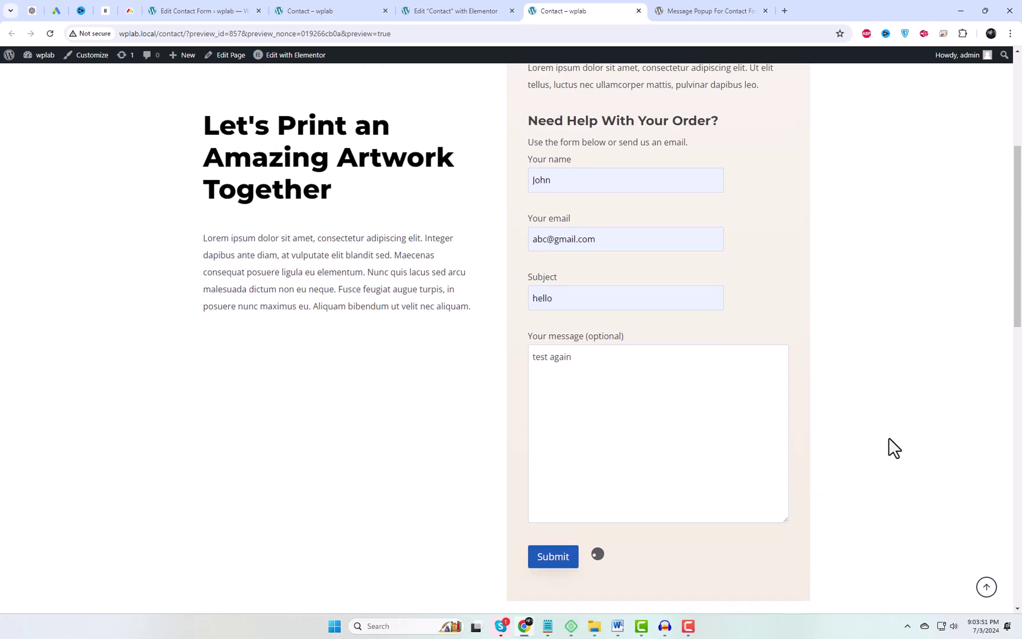